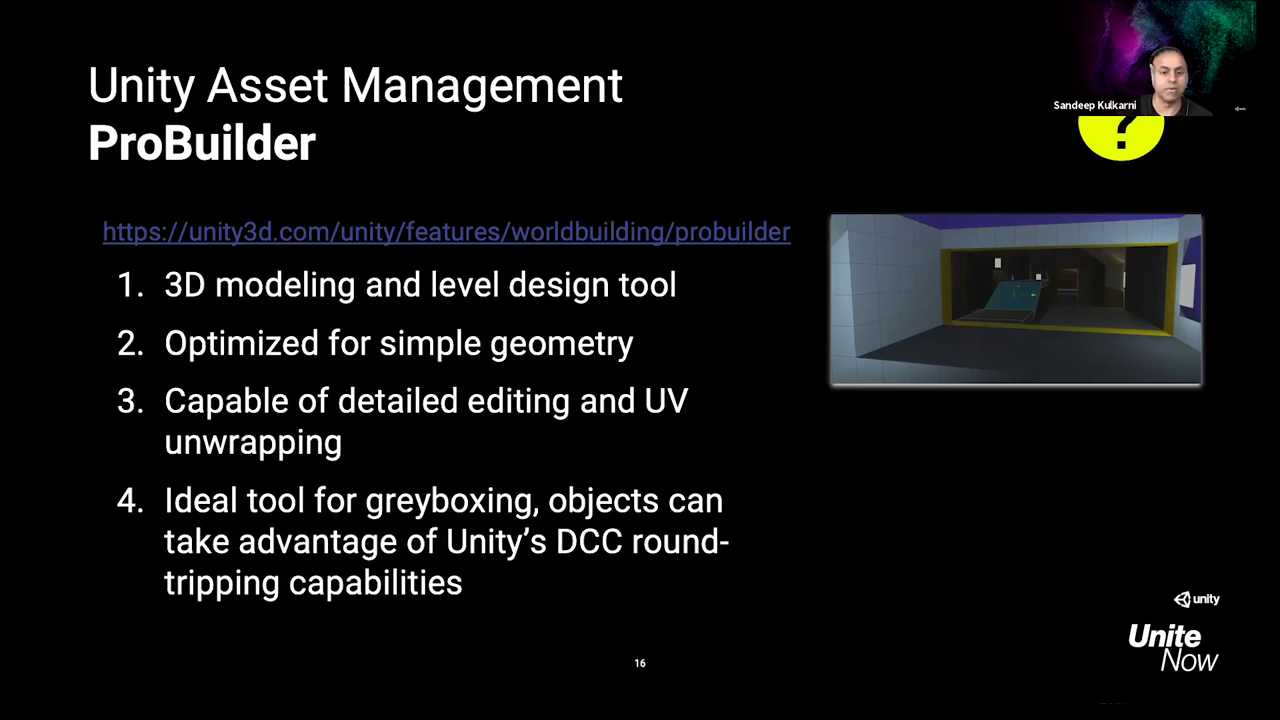
Switch from the presentation slides to the kitchen scene in the Unity editor and open the project's Materials folder
{"action": "key", "text": "Right"}
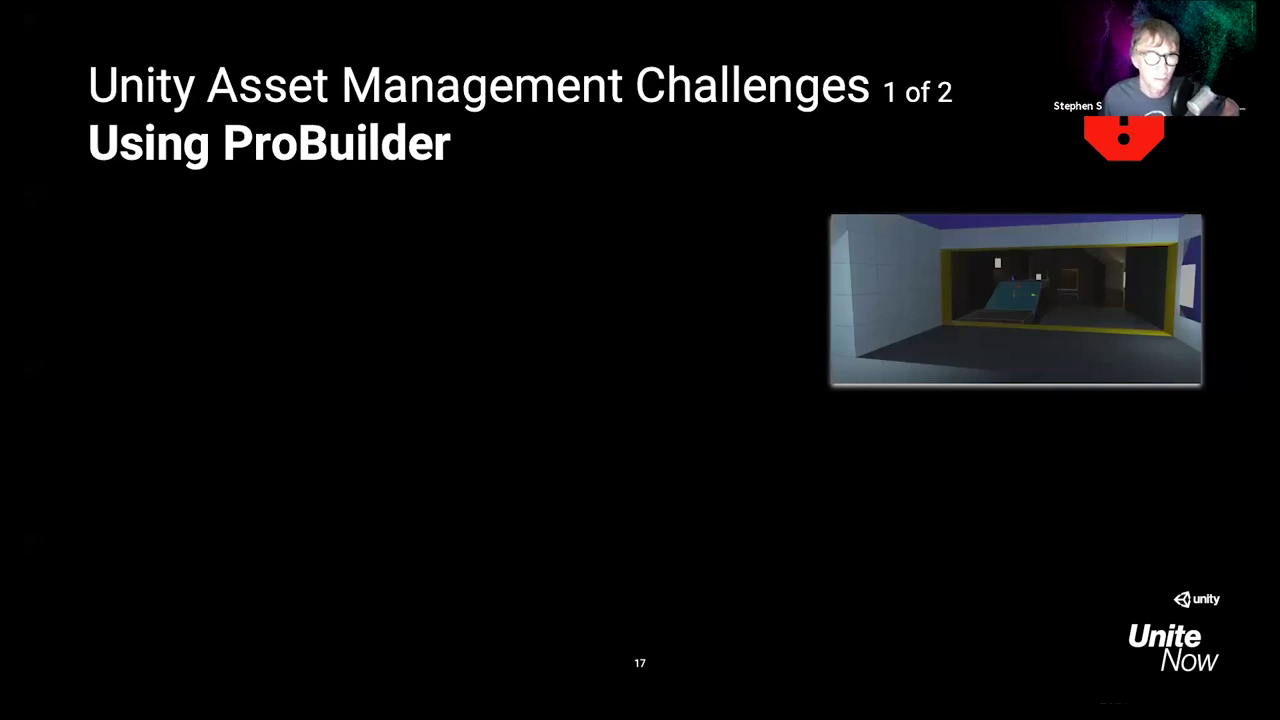
{"action": "key", "text": "super+Tab"}
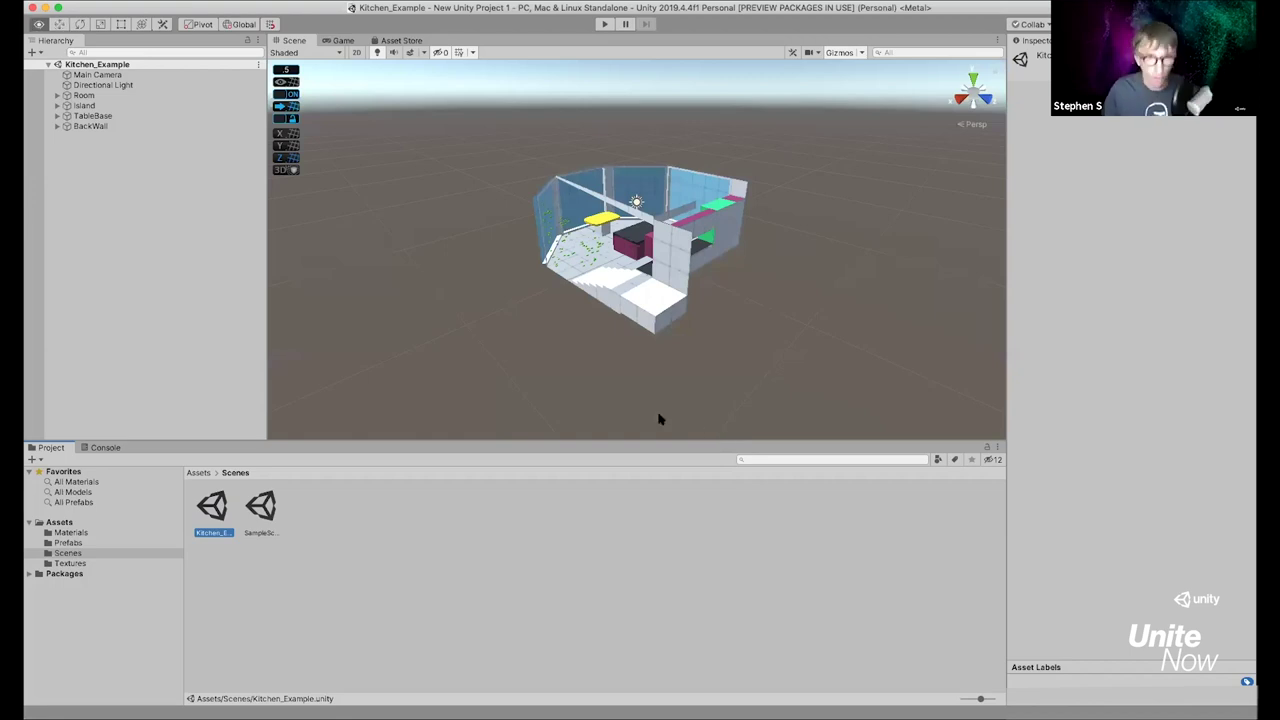
{"action": "left_click_drag", "start_coordinate": [623, 371], "coordinate": [723, 371], "text": "alt"}
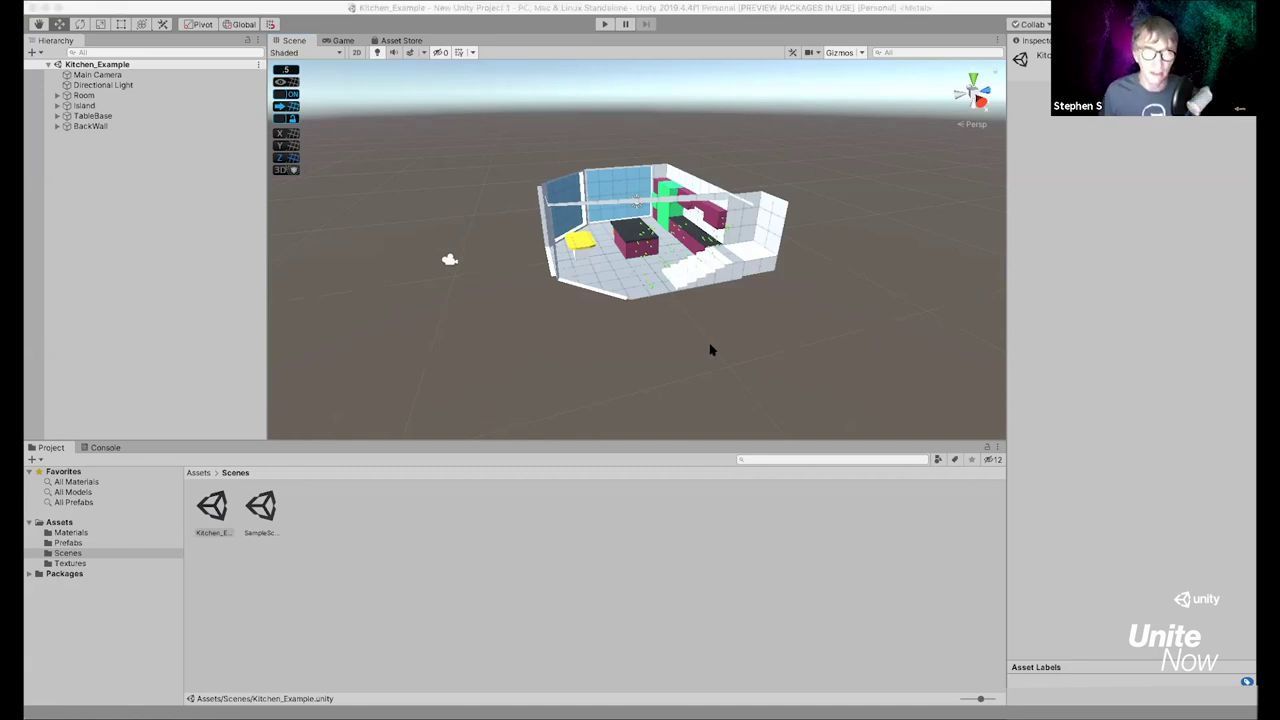
{"action": "left_click_drag", "start_coordinate": [632, 303], "coordinate": [497, 293], "text": "alt"}
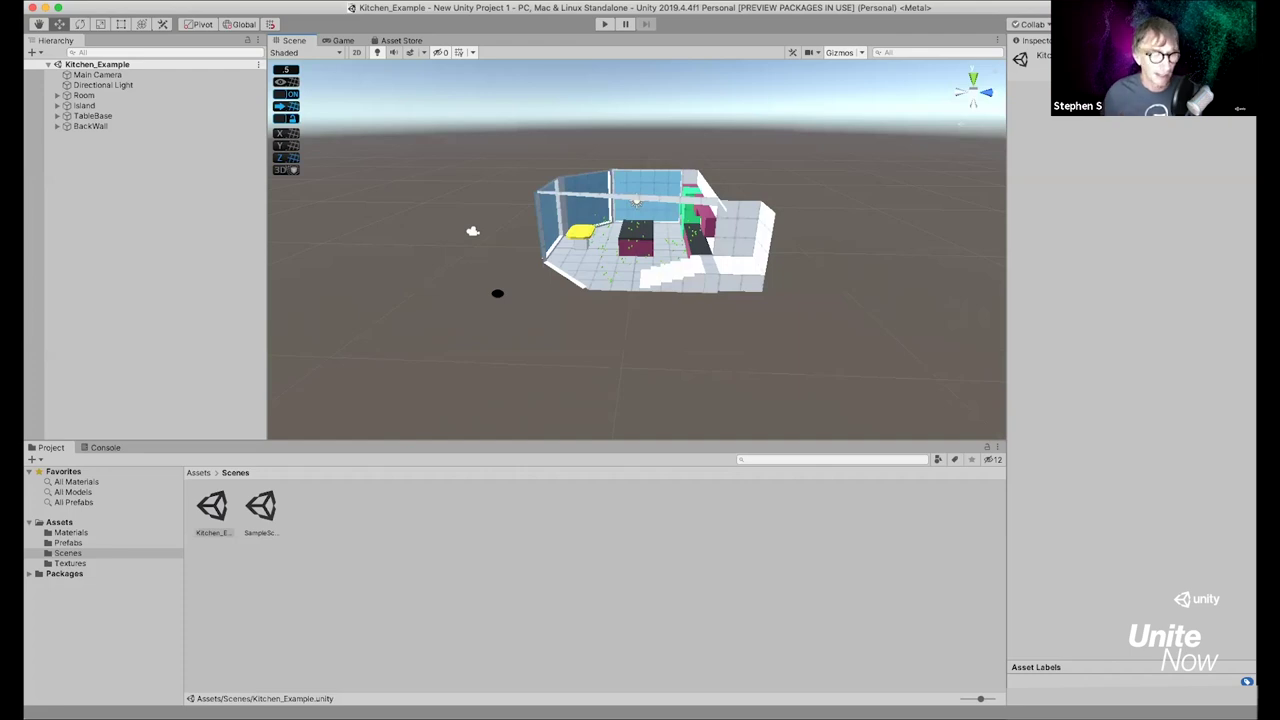
{"action": "left_click_drag", "start_coordinate": [671, 309], "coordinate": [547, 270], "text": "alt"}
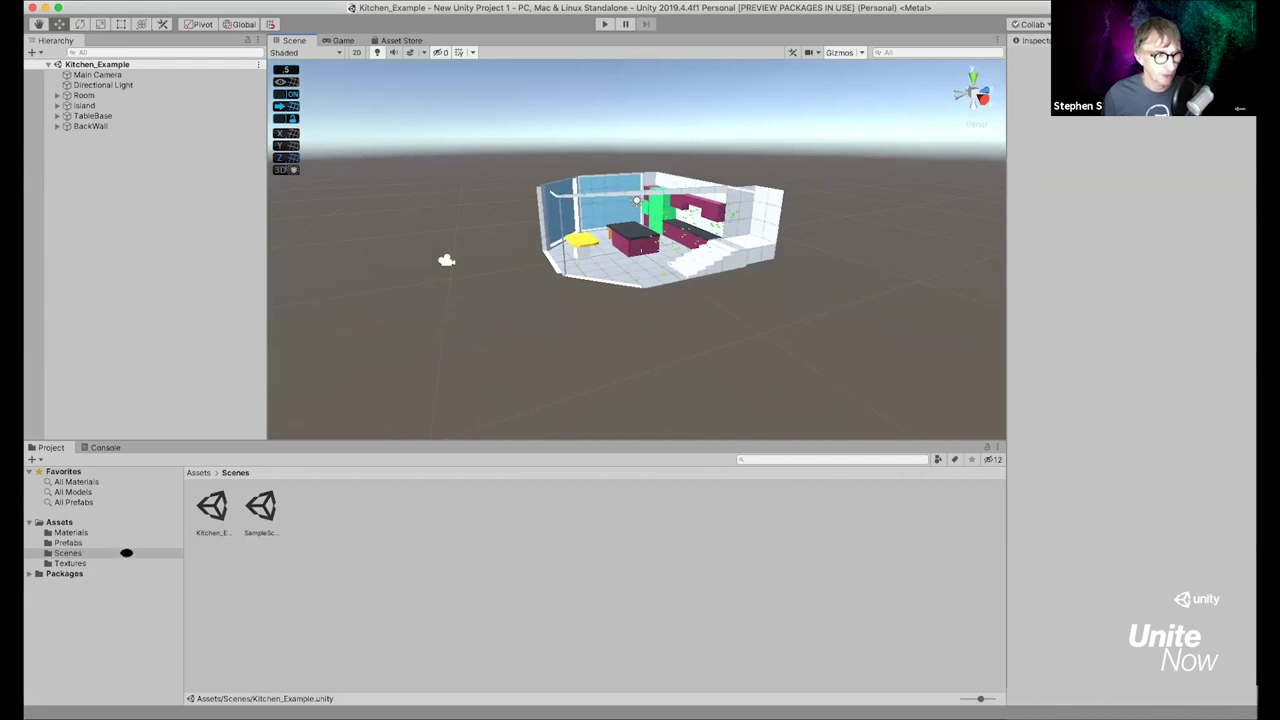
{"action": "left_click", "coordinate": [72, 532]}
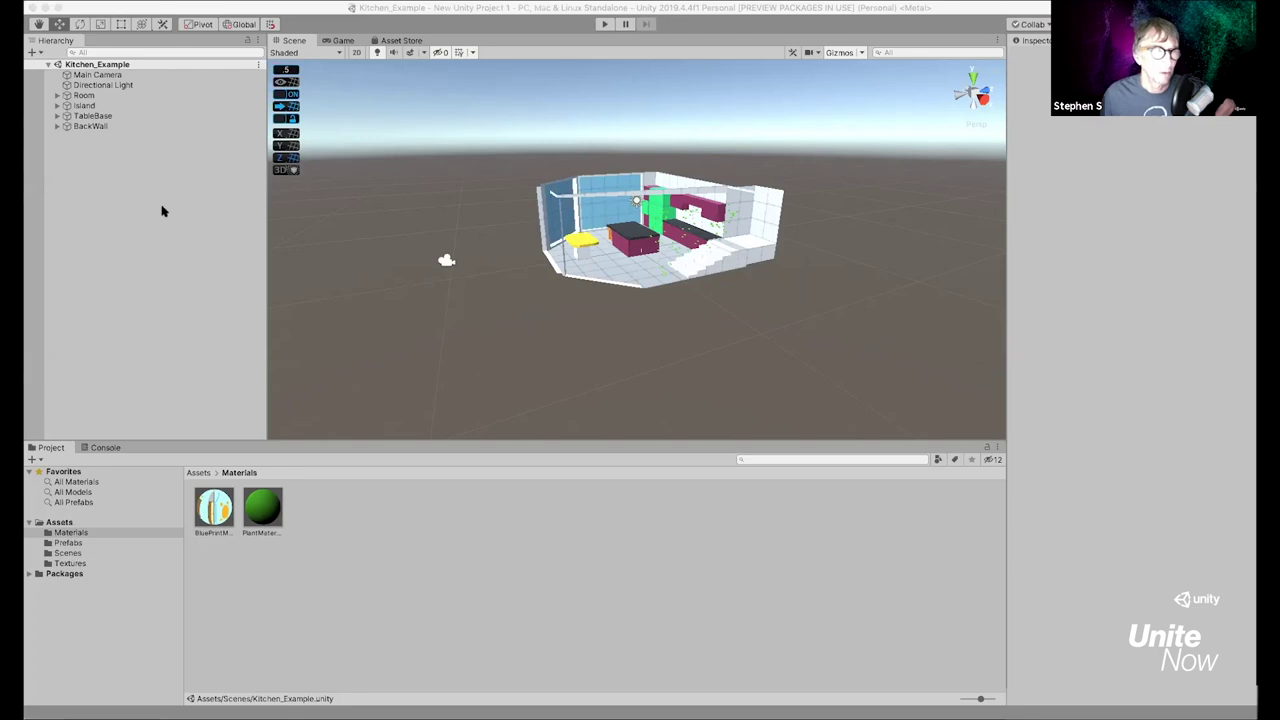
{"action": "left_click", "coordinate": [155, 155]}
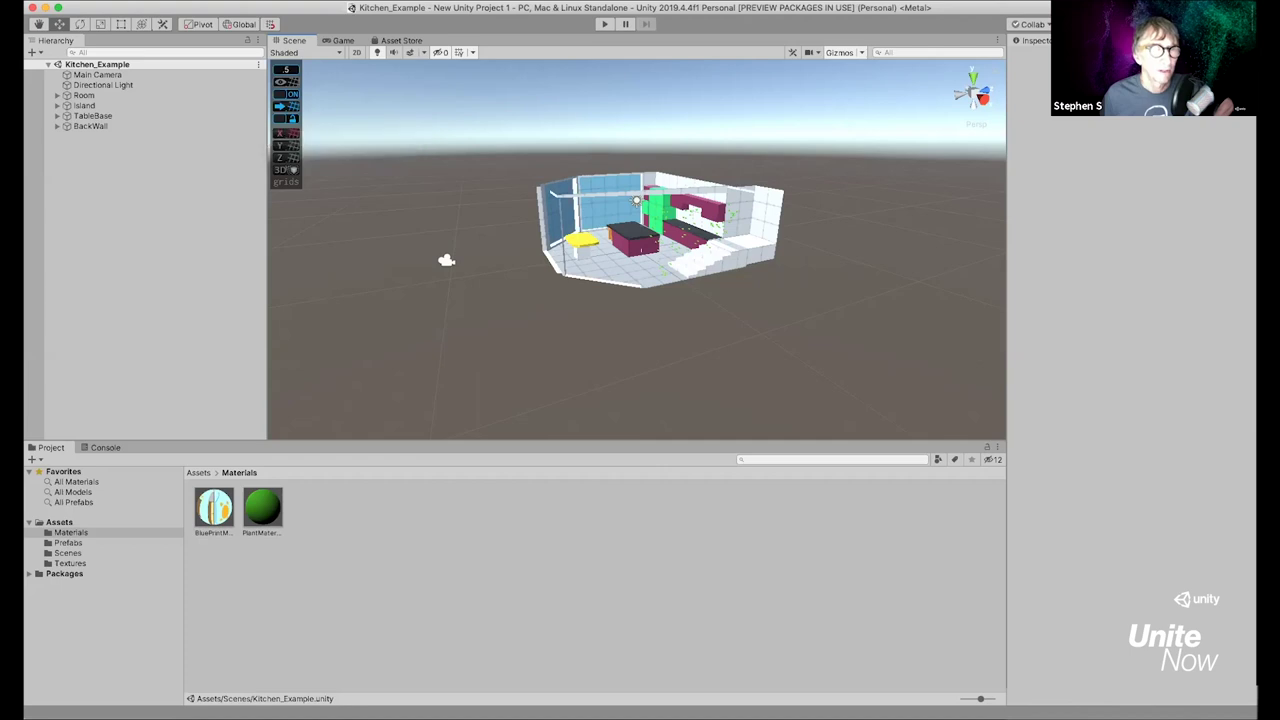
Open the ProGrids window so its snapping toolbar is available in the Scene view
{"action": "mouse_move", "coordinate": [321, 10]}
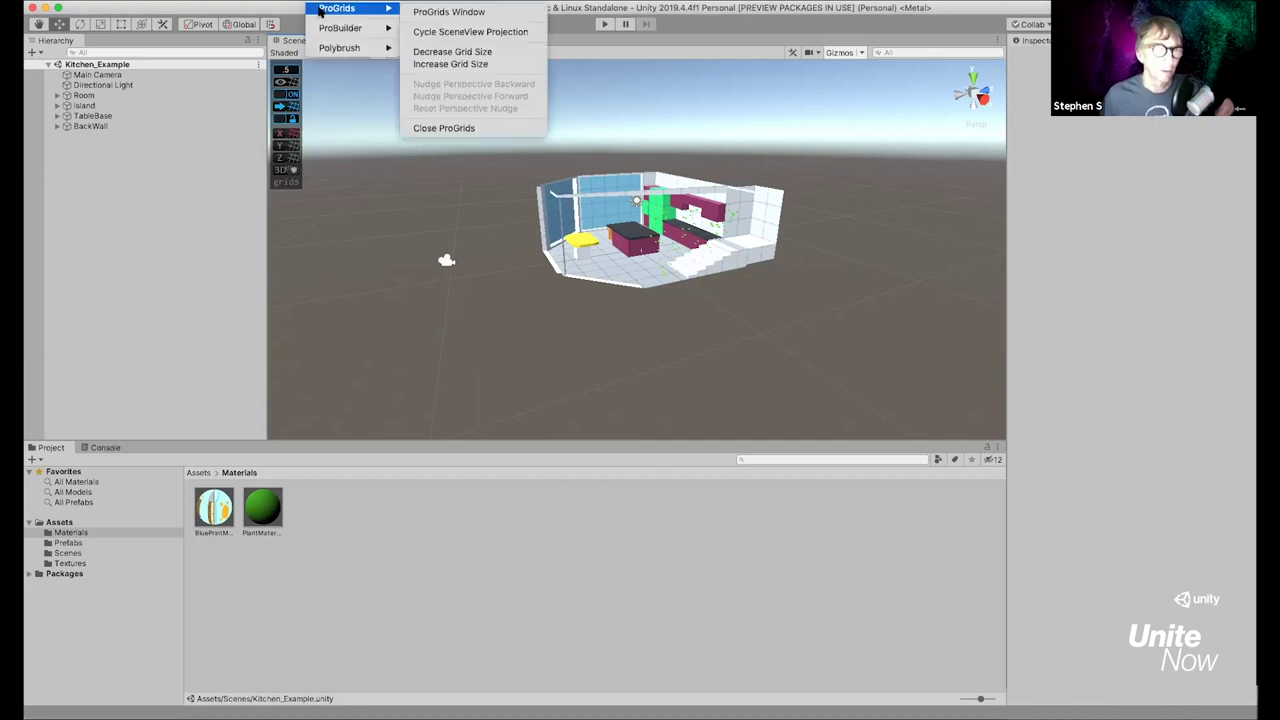
{"action": "left_click", "coordinate": [481, 13]}
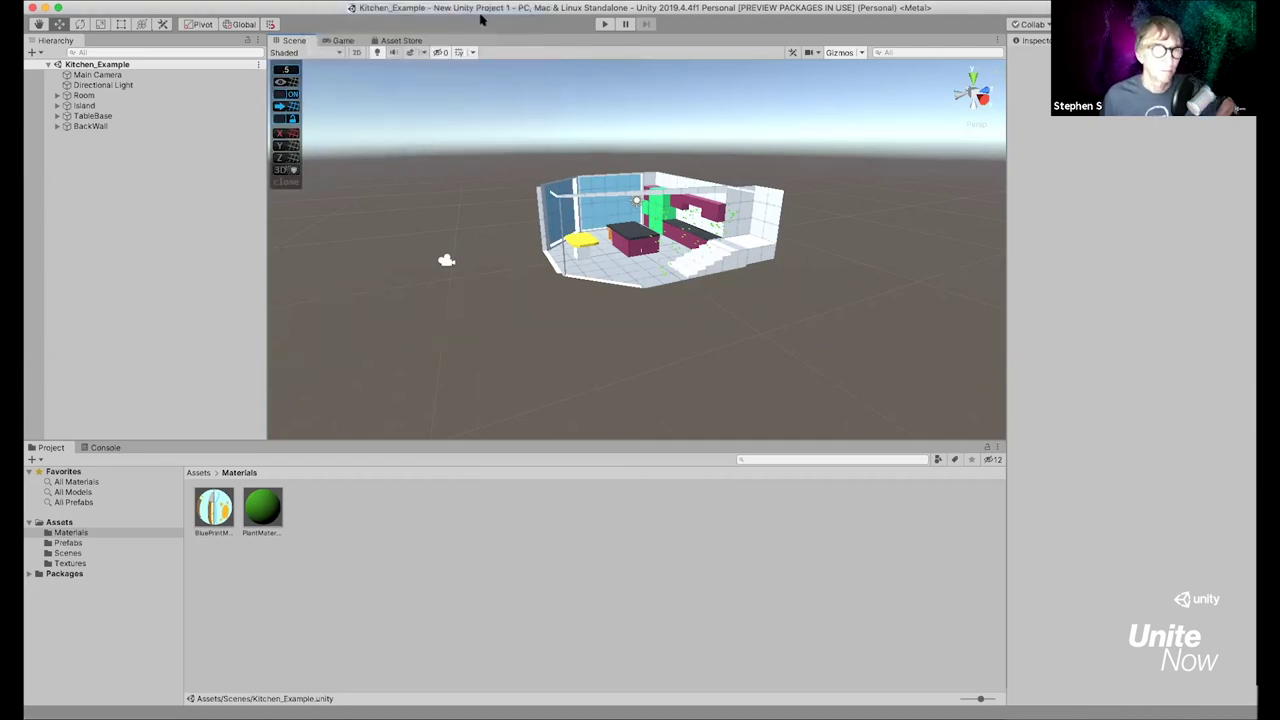
{"action": "left_click", "coordinate": [285, 182]}
{"action": "left_click", "coordinate": [286, 68]}
Open the ProBuilder window and dock it as a tab beside the Hierarchy
{"action": "left_click", "coordinate": [359, 2]}
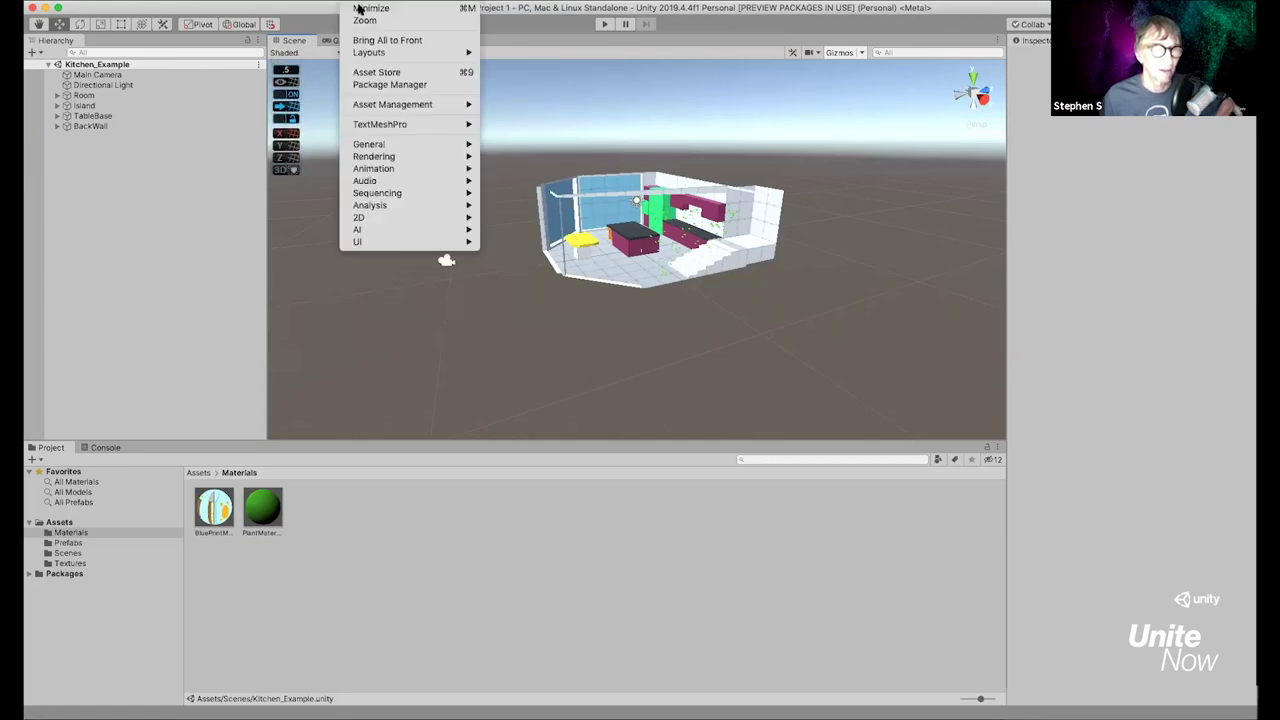
{"action": "mouse_move", "coordinate": [325, 1]}
{"action": "mouse_move", "coordinate": [320, 28]}
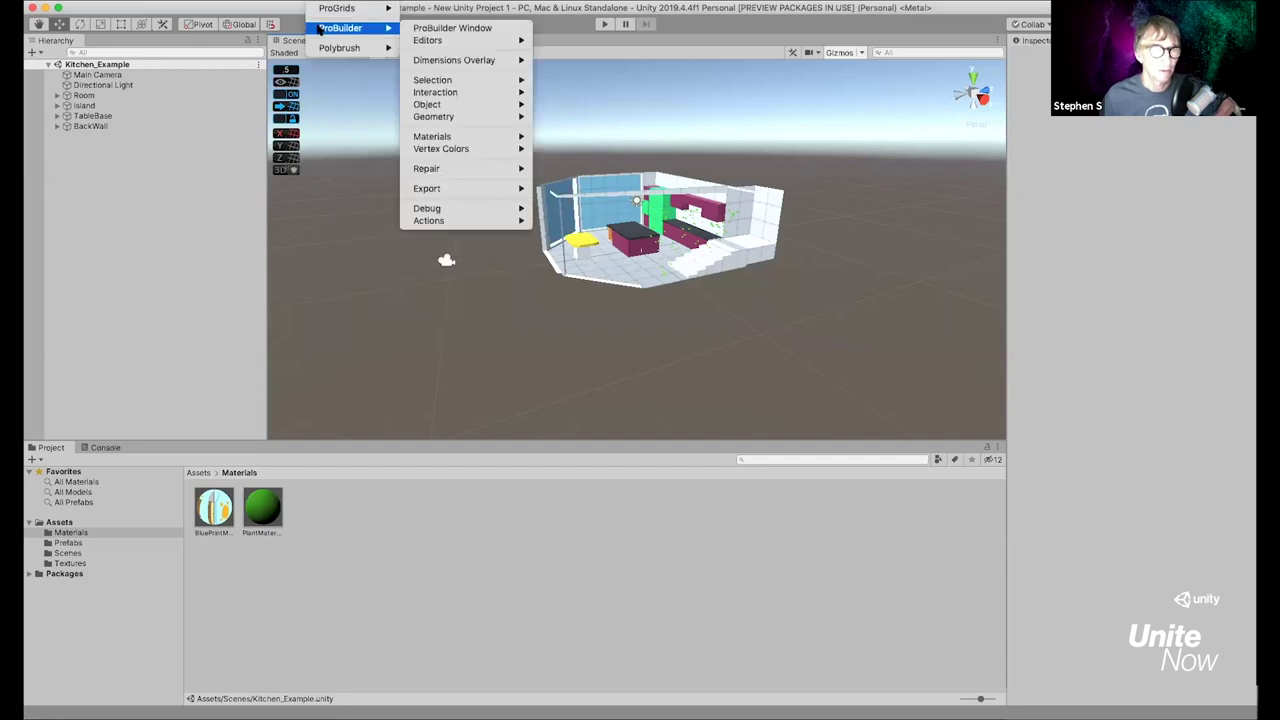
{"action": "left_click", "coordinate": [458, 28]}
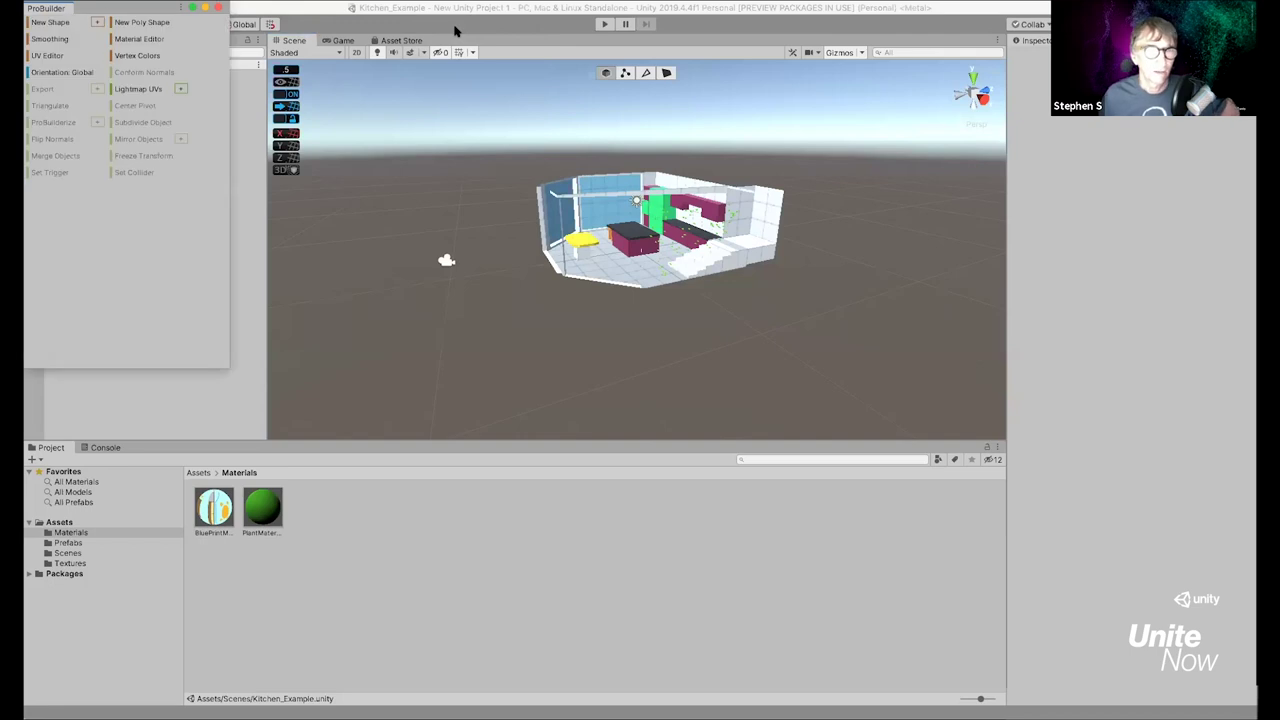
{"action": "left_click_drag", "start_coordinate": [122, 10], "coordinate": [420, 102]}
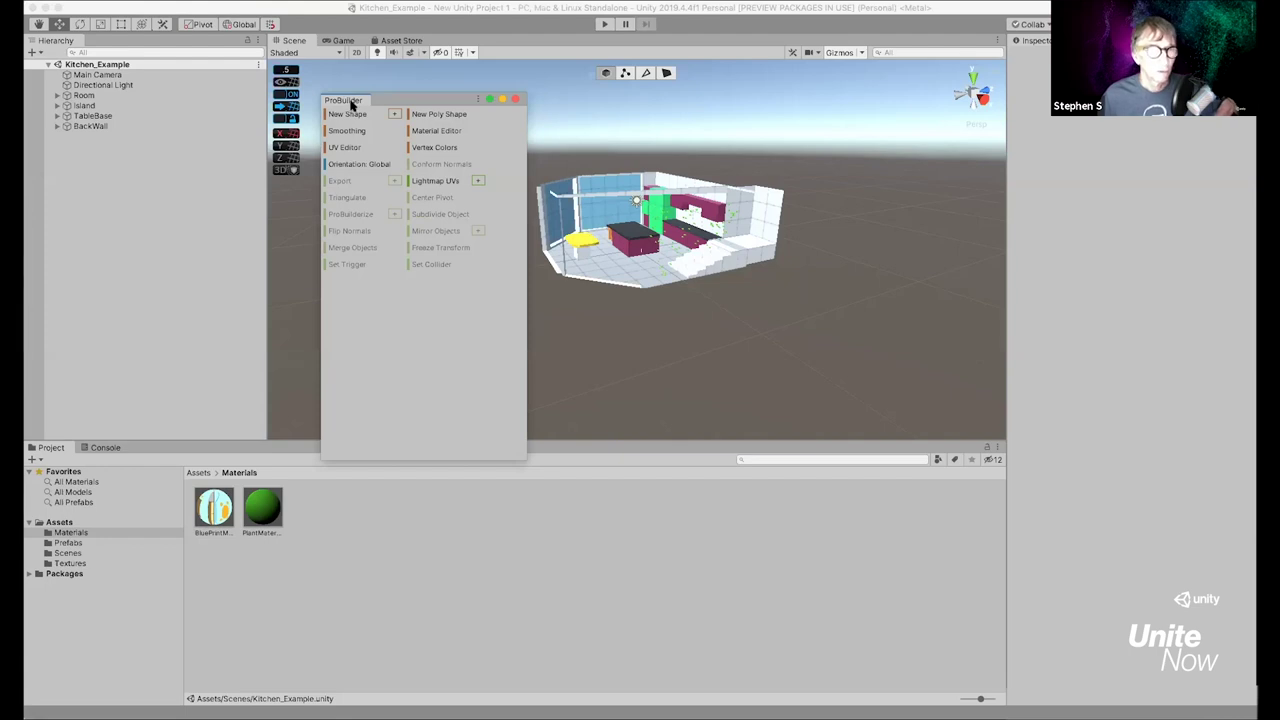
{"action": "left_click_drag", "start_coordinate": [332, 101], "coordinate": [110, 44]}
{"action": "left_click", "coordinate": [58, 41]}
{"action": "left_click", "coordinate": [110, 42]}
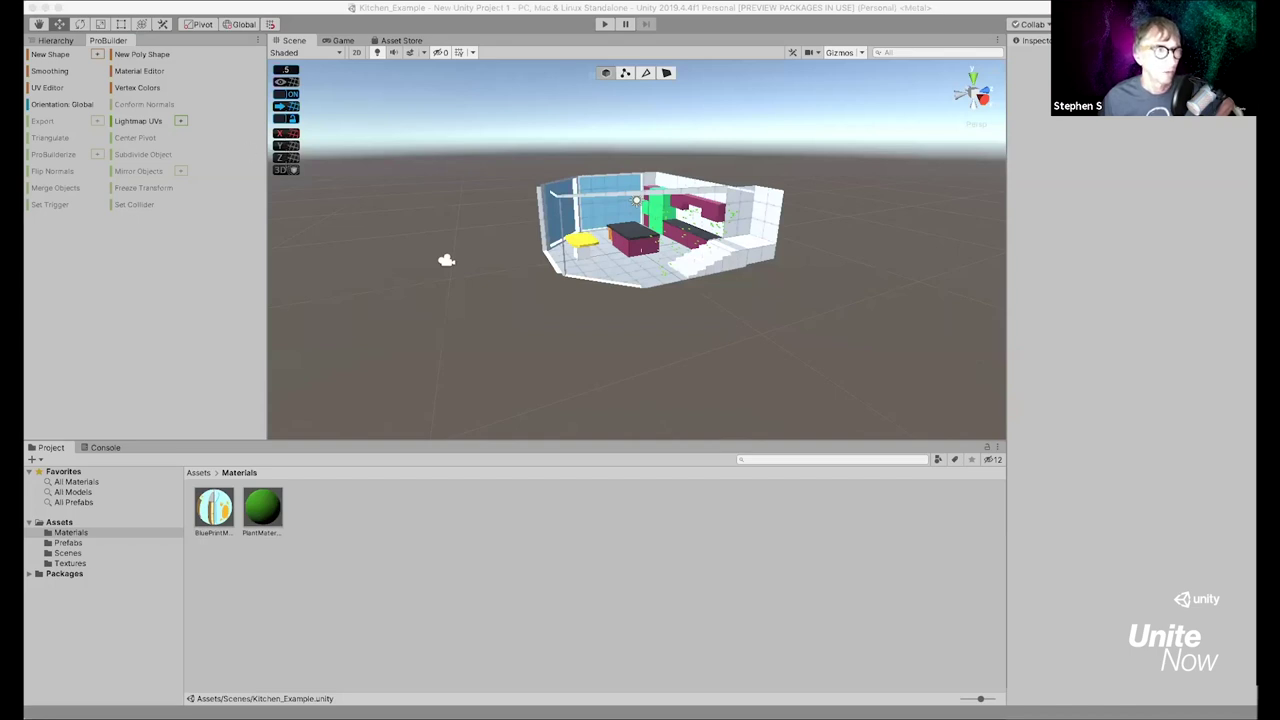
In the ProGrids preferences, set the Snap Method to Snap On All Axes and close the preferences
{"action": "left_click", "coordinate": [74, 8]}
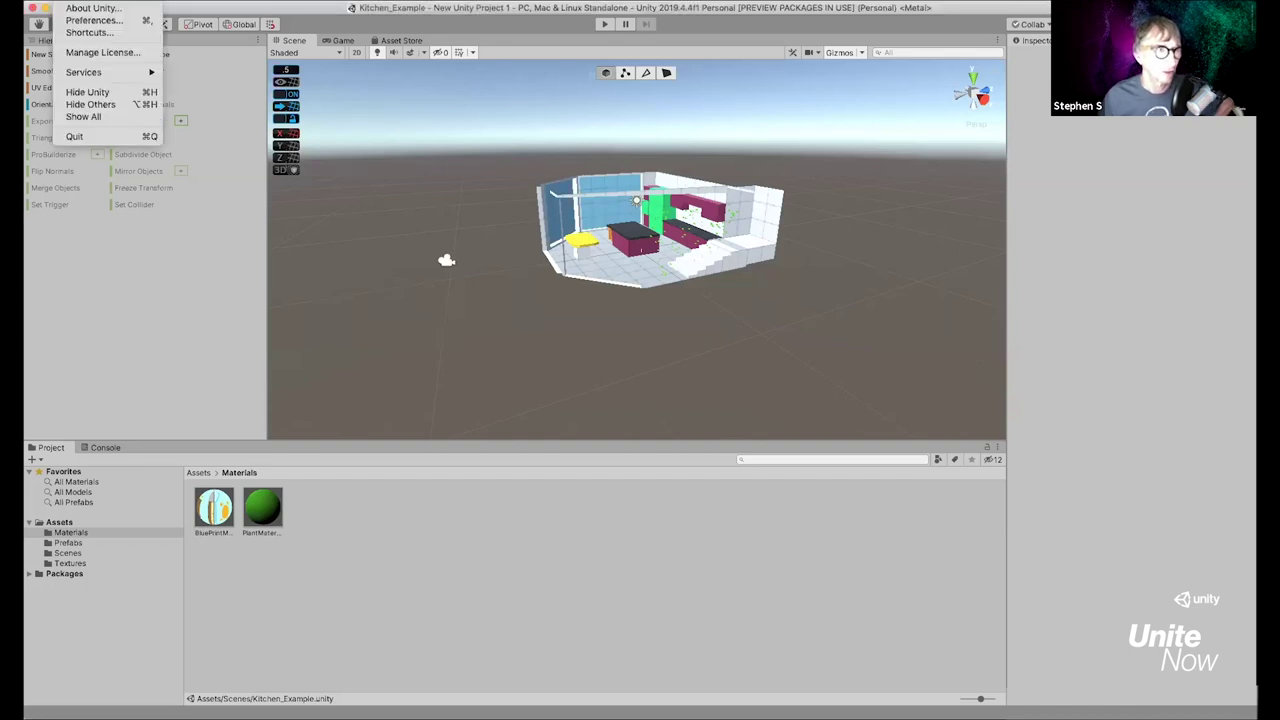
{"action": "left_click", "coordinate": [75, 22]}
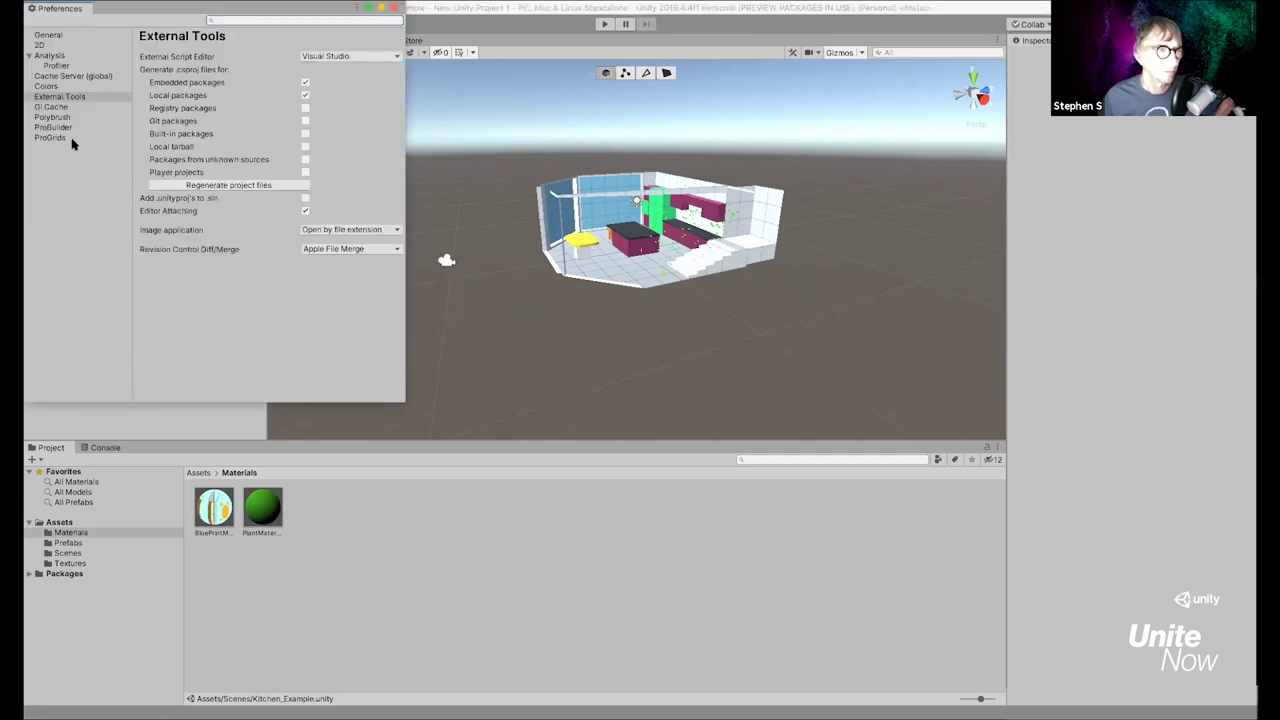
{"action": "left_click", "coordinate": [72, 140]}
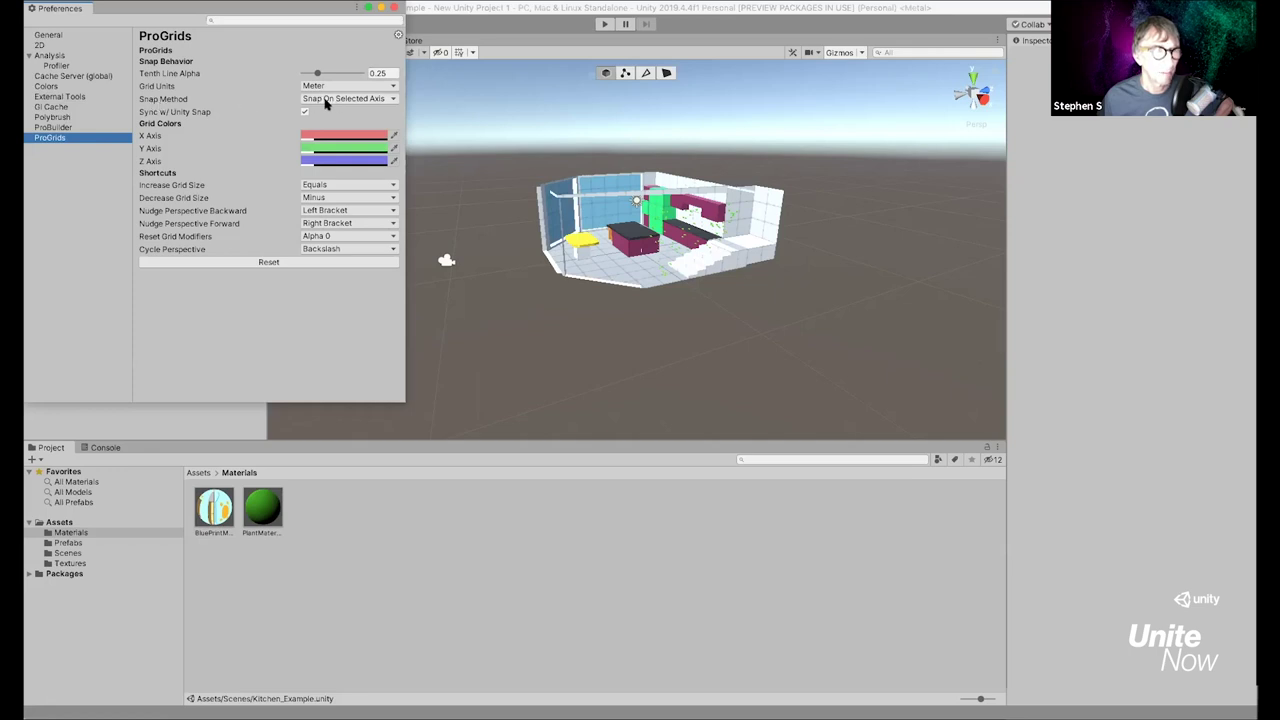
{"action": "left_click", "coordinate": [396, 102]}
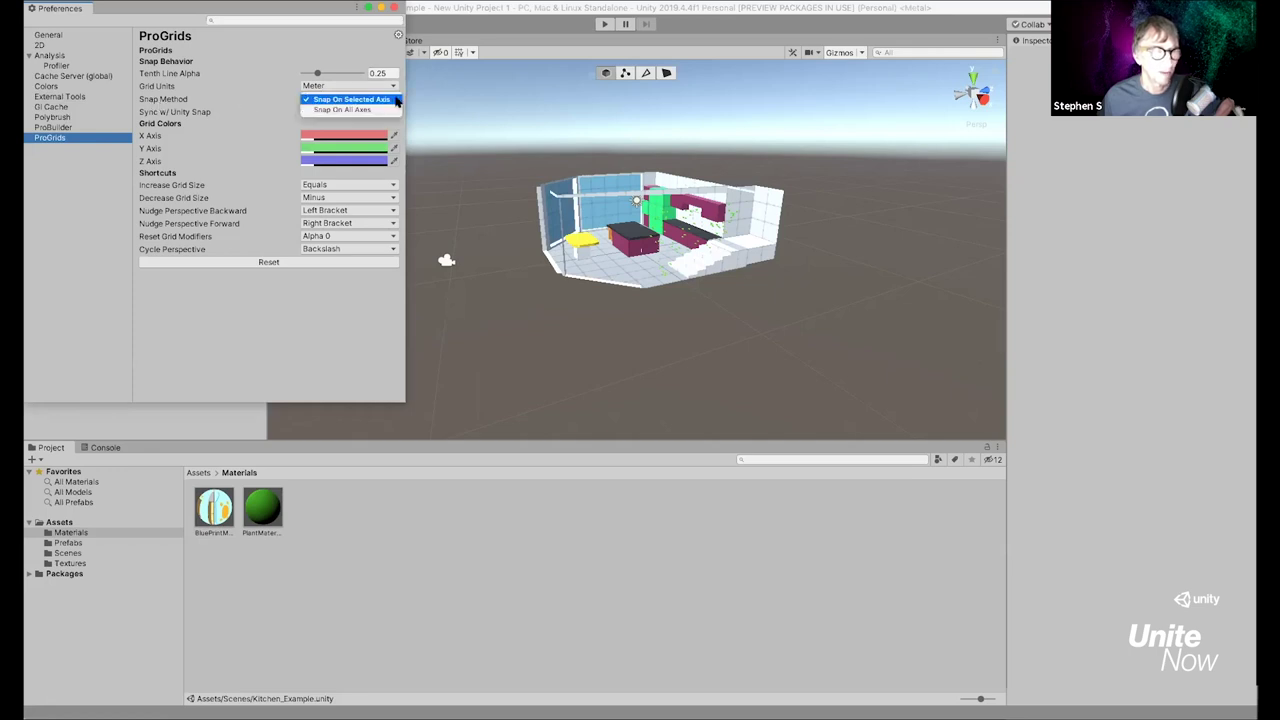
{"action": "left_click", "coordinate": [352, 112]}
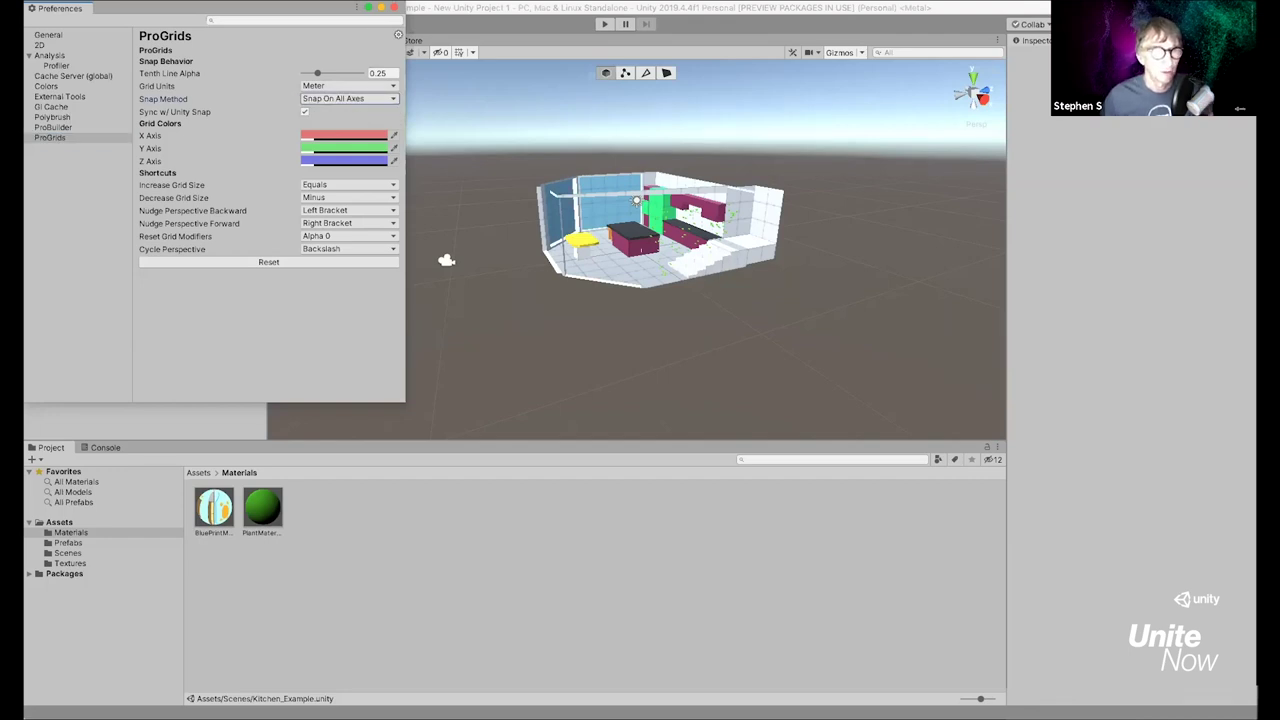
{"action": "left_click", "coordinate": [393, 8]}
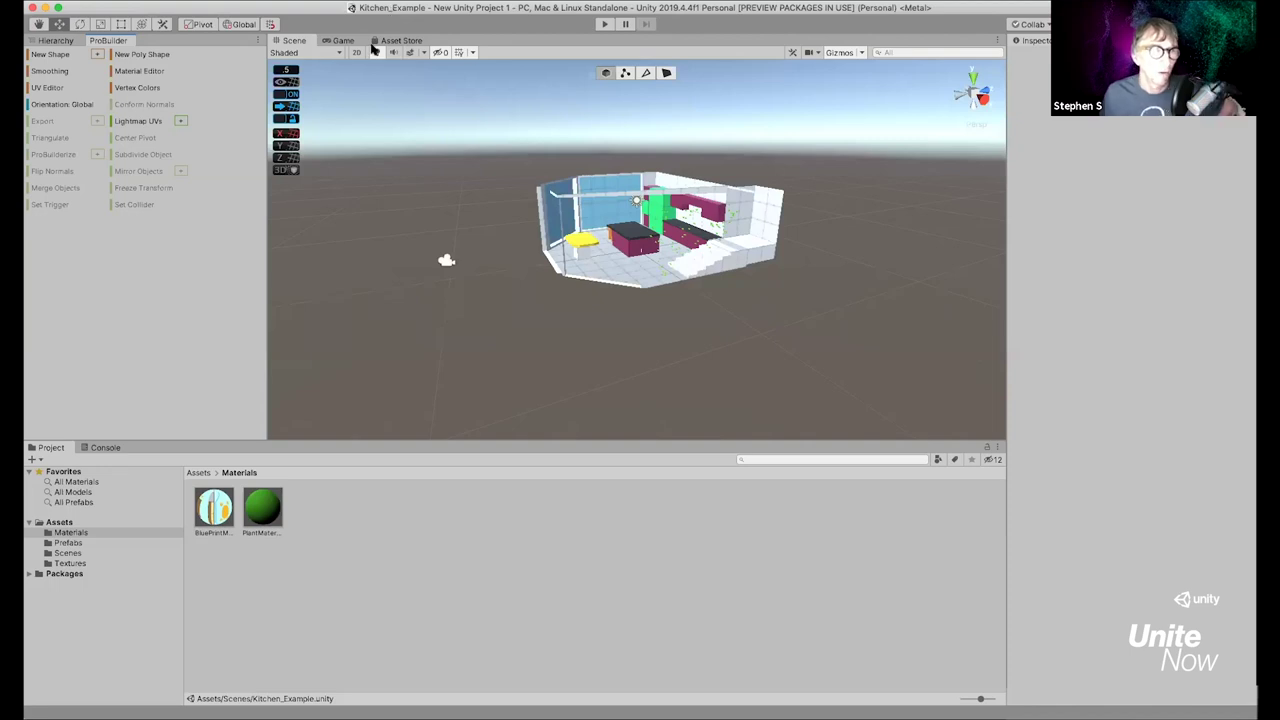
{"action": "left_click", "coordinate": [1225, 185]}
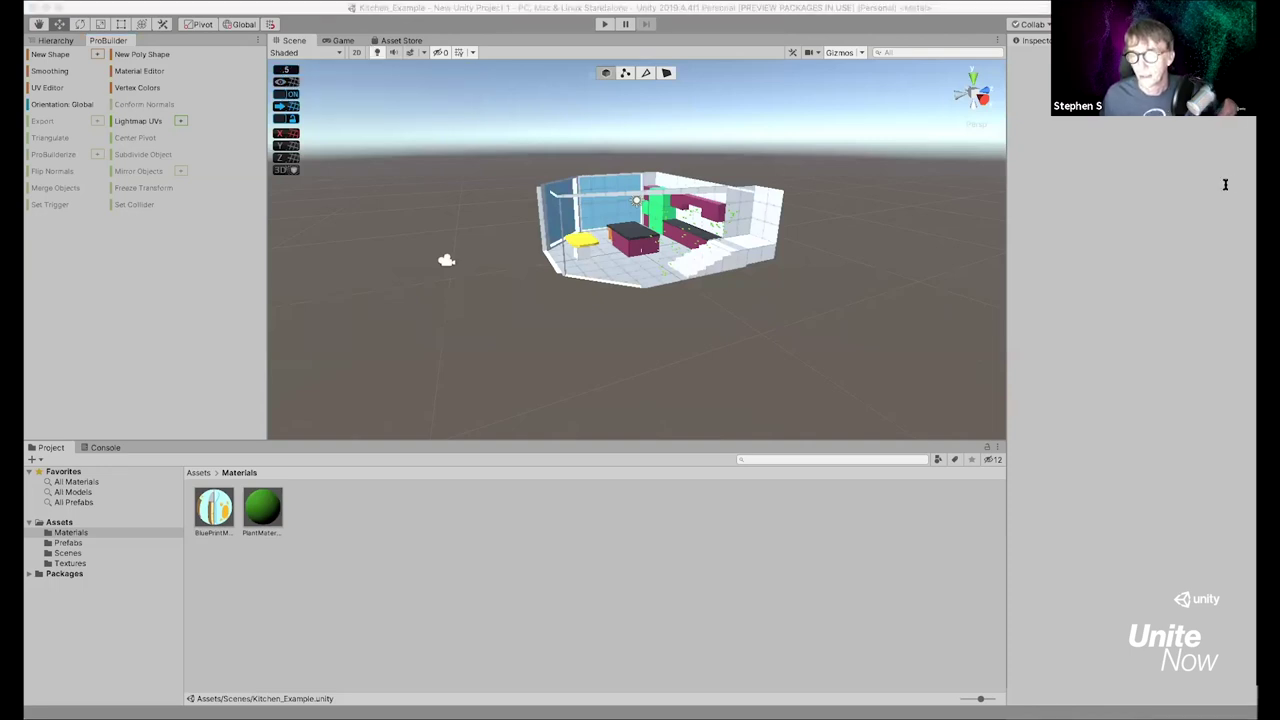
Review the ProGrids snap settings, including the snap value, scale, group and angle options, and close them
{"action": "left_click", "coordinate": [312, 118]}
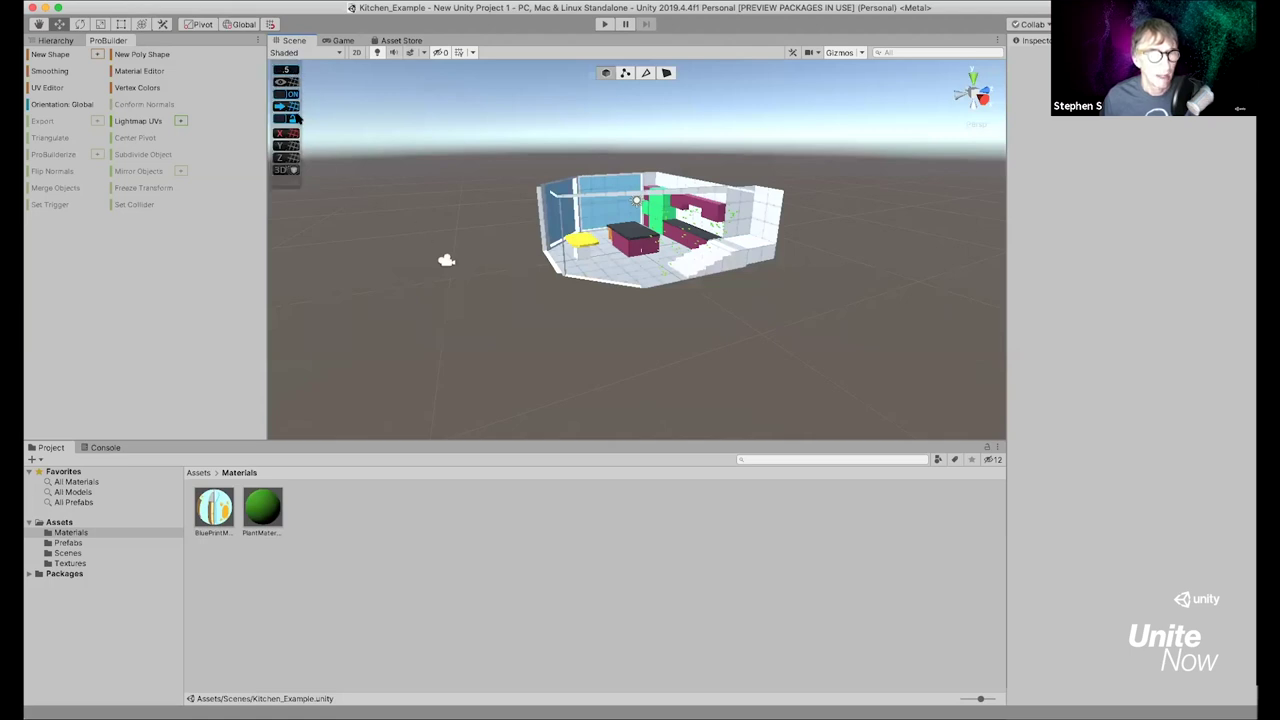
{"action": "left_click", "coordinate": [287, 70]}
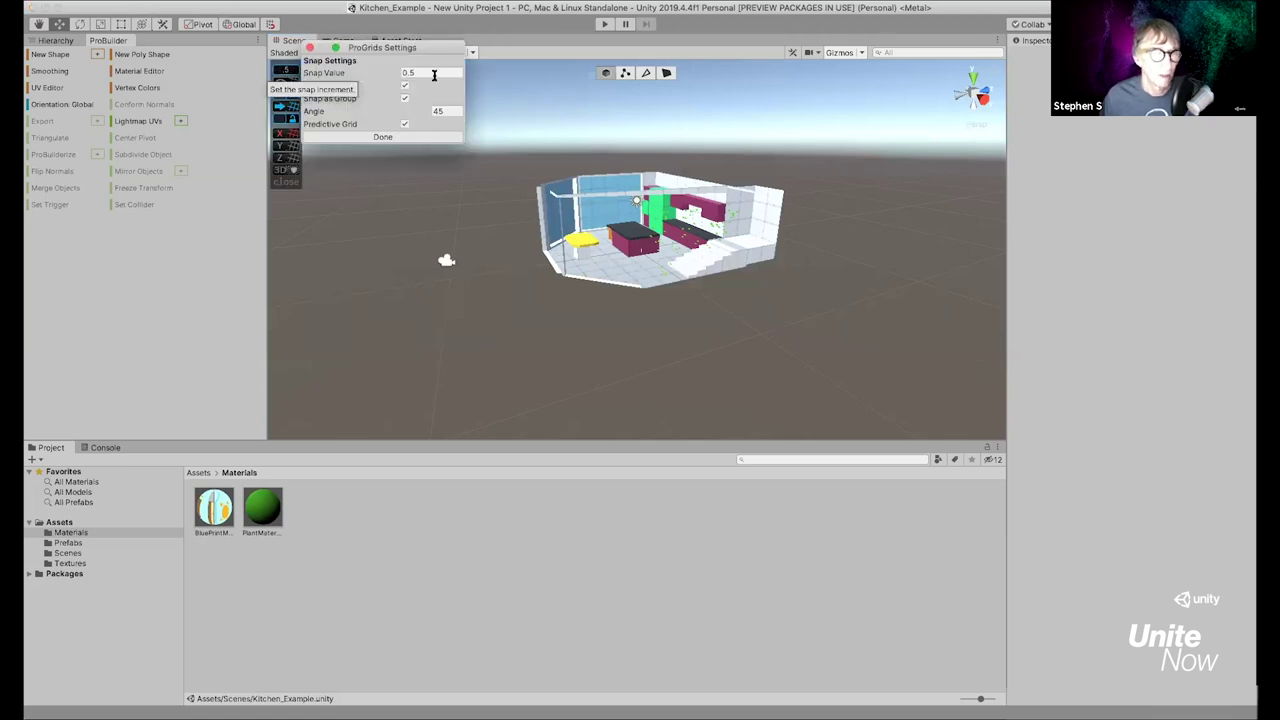
{"action": "left_click", "coordinate": [434, 74]}
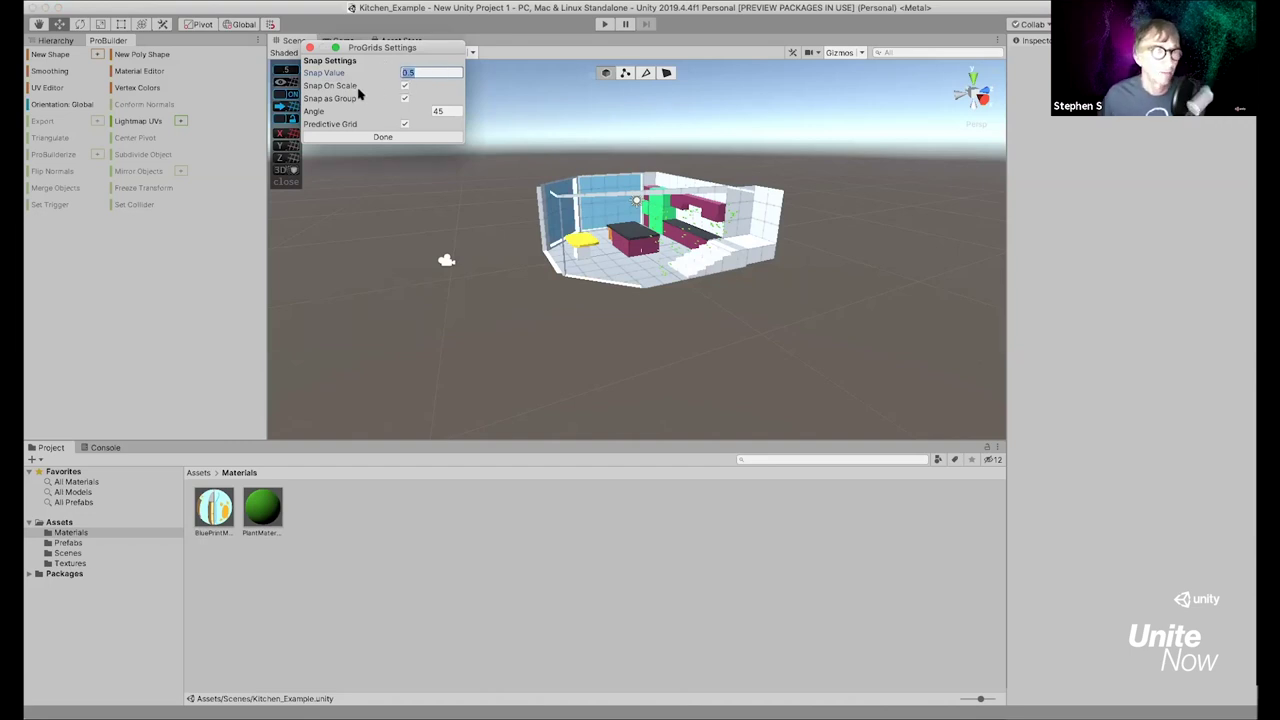
{"action": "left_click", "coordinate": [359, 198]}
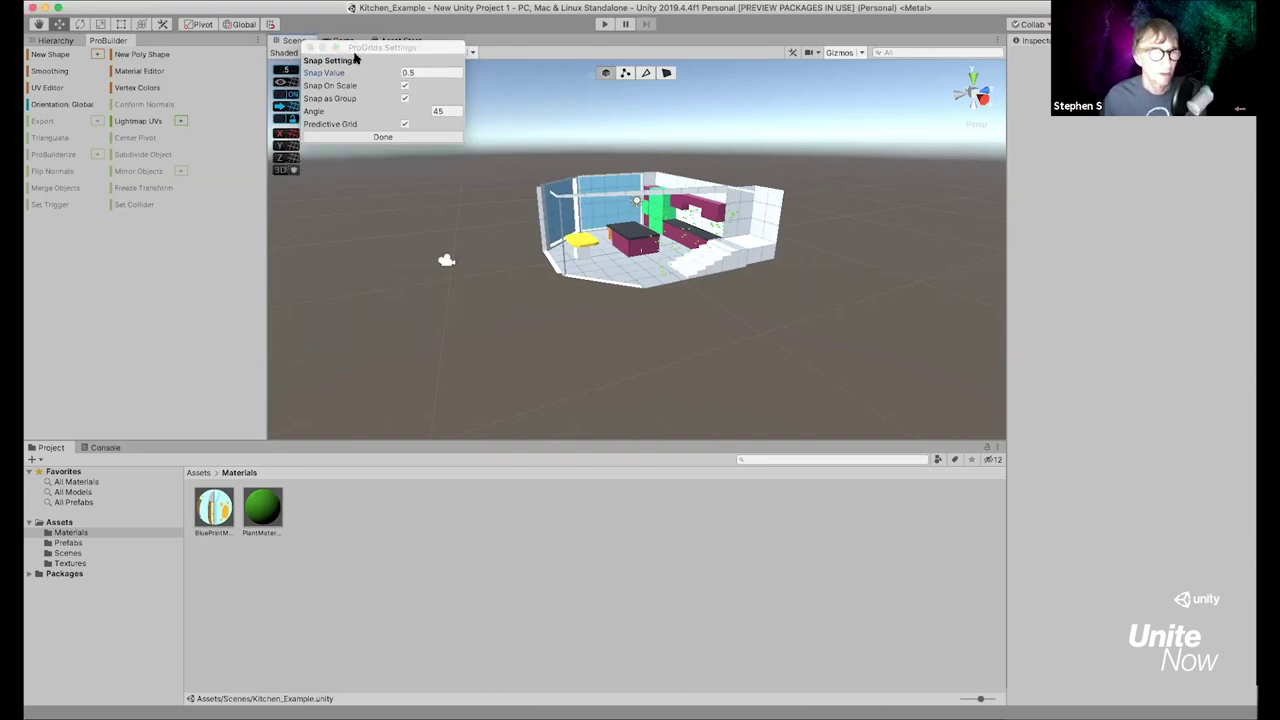
{"action": "left_click", "coordinate": [309, 48]}
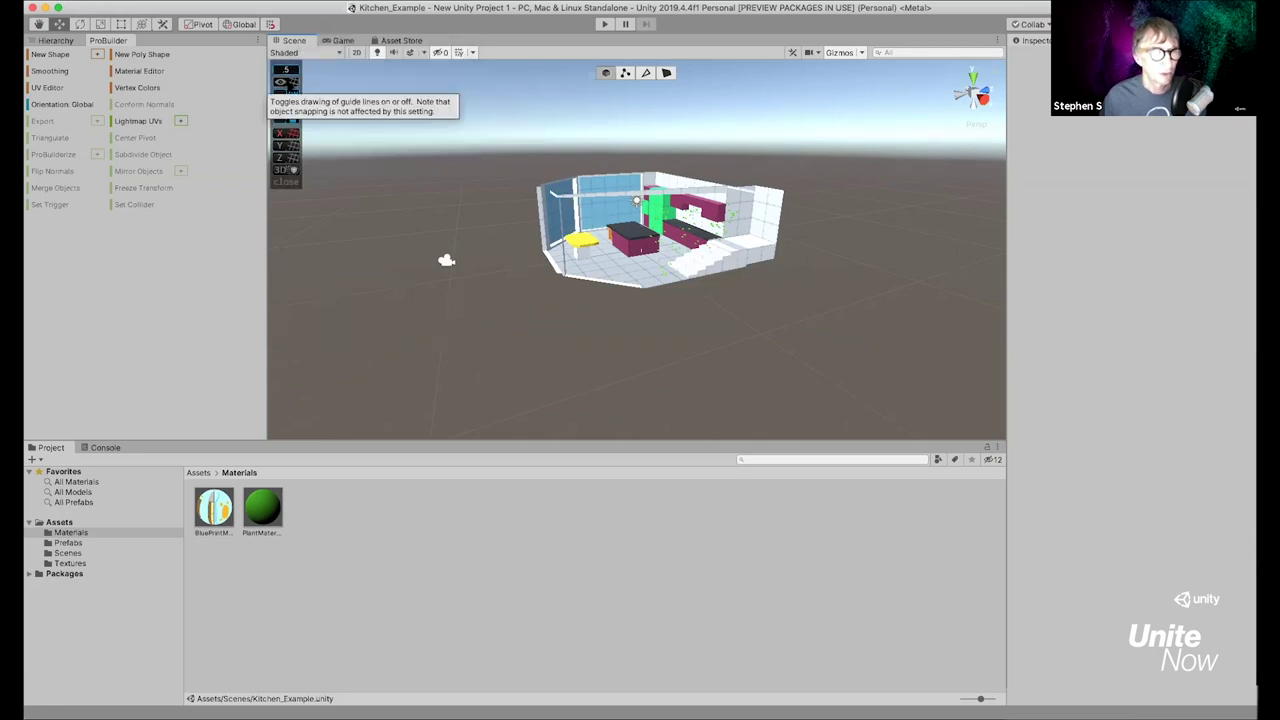
Show the ProGrids guide lines and switch the grid between the X, Y and Z axes
{"action": "left_click", "coordinate": [287, 86]}
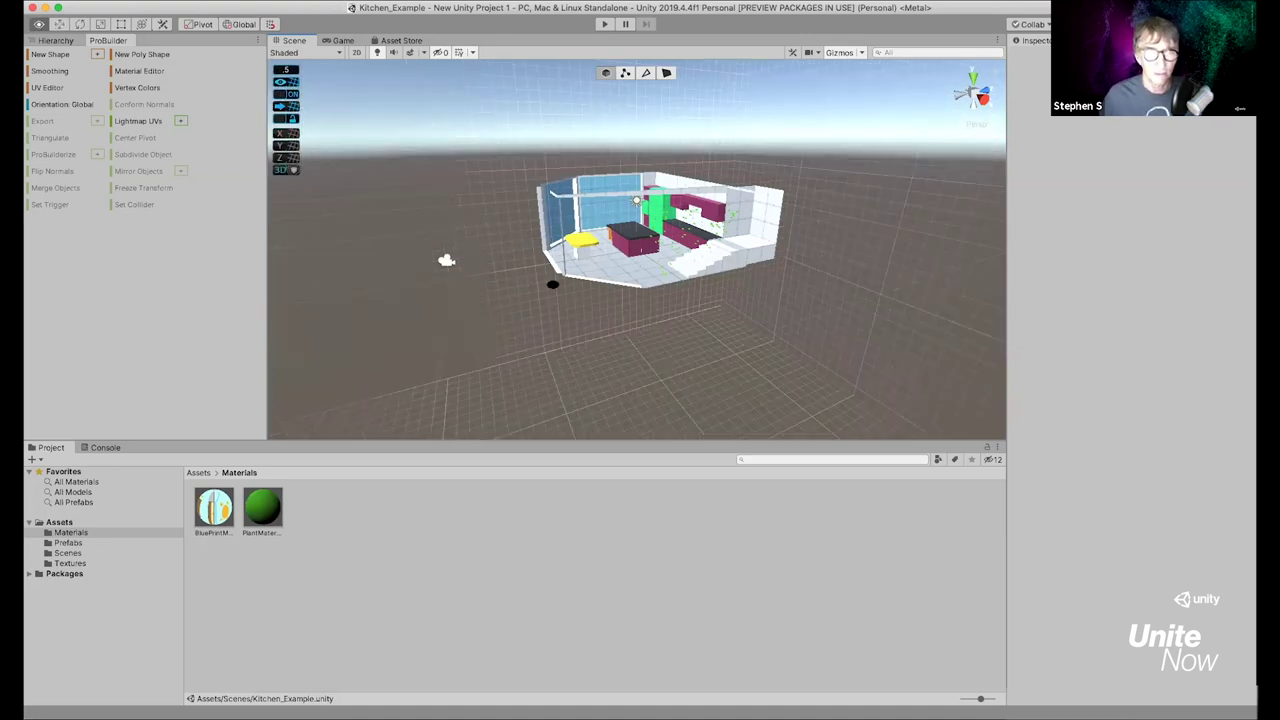
{"action": "left_click_drag", "start_coordinate": [665, 203], "coordinate": [460, 200], "text": "alt"}
{"action": "left_click_drag", "start_coordinate": [287, 132], "coordinate": [292, 133], "text": "alt"}
{"action": "left_click", "coordinate": [287, 133]}
{"action": "left_click", "coordinate": [287, 145]}
{"action": "left_click", "coordinate": [287, 157]}
{"action": "left_click_drag", "start_coordinate": [623, 268], "coordinate": [646, 298], "text": "alt"}
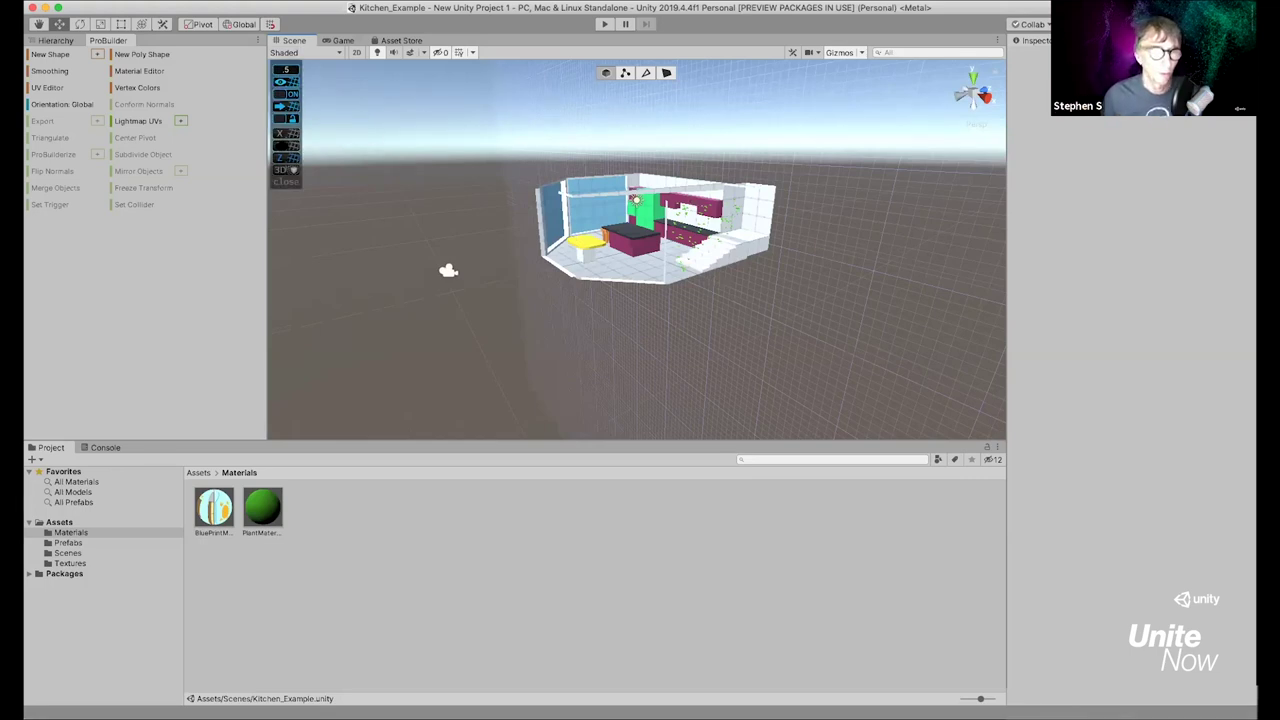
{"action": "left_click", "coordinate": [287, 134]}
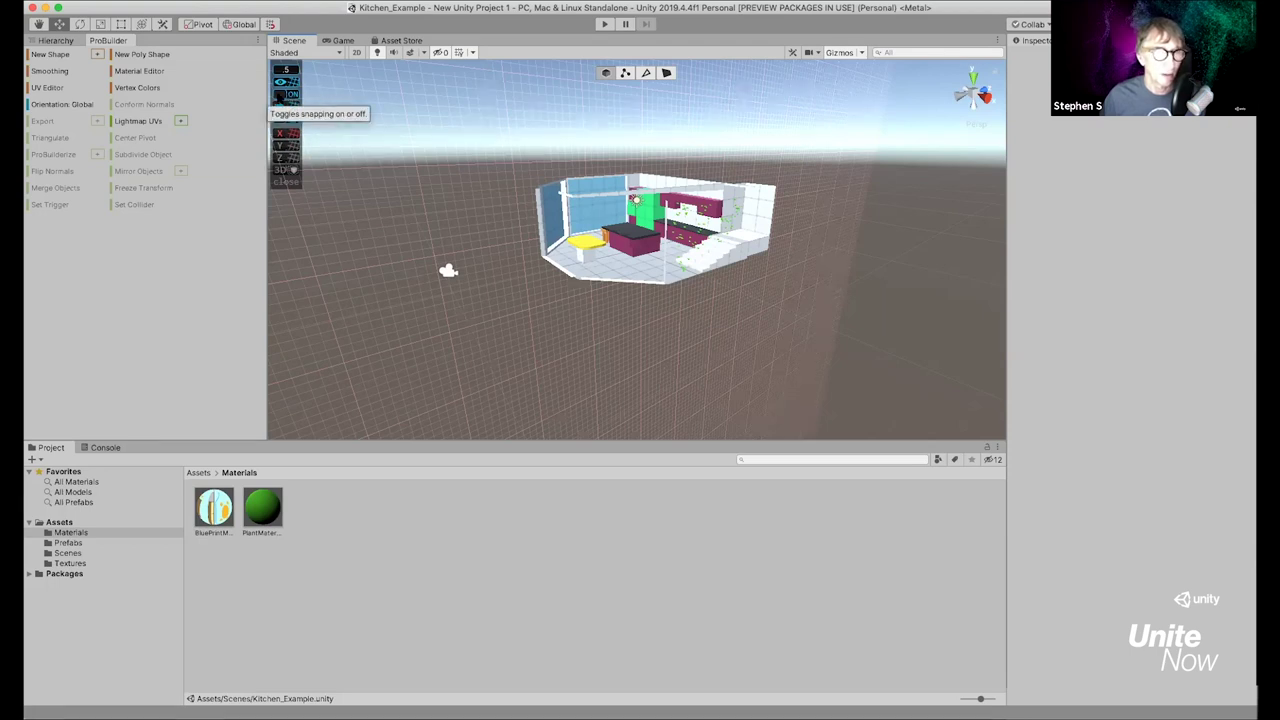
Toggle snapping and the guide lines off and back on, and display the grid on all three planes
{"action": "left_click", "coordinate": [287, 94]}
{"action": "left_click", "coordinate": [287, 94]}
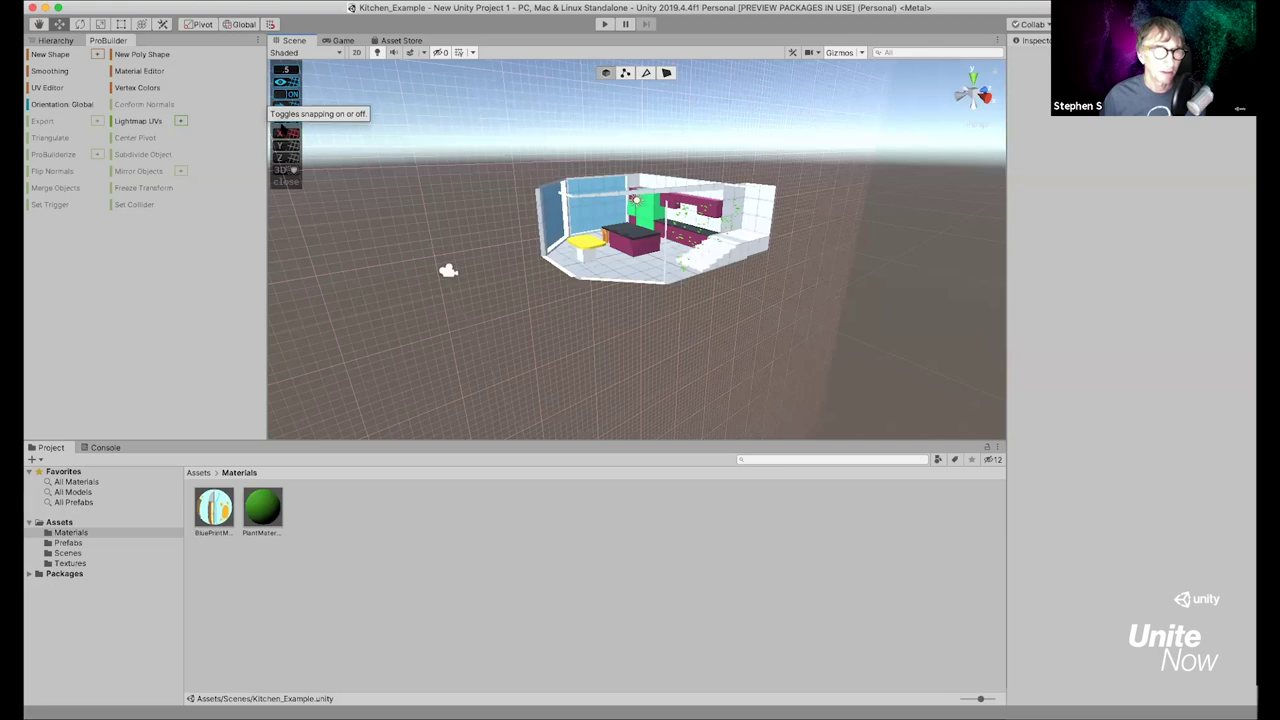
{"action": "left_click", "coordinate": [283, 82]}
{"action": "left_click", "coordinate": [284, 82]}
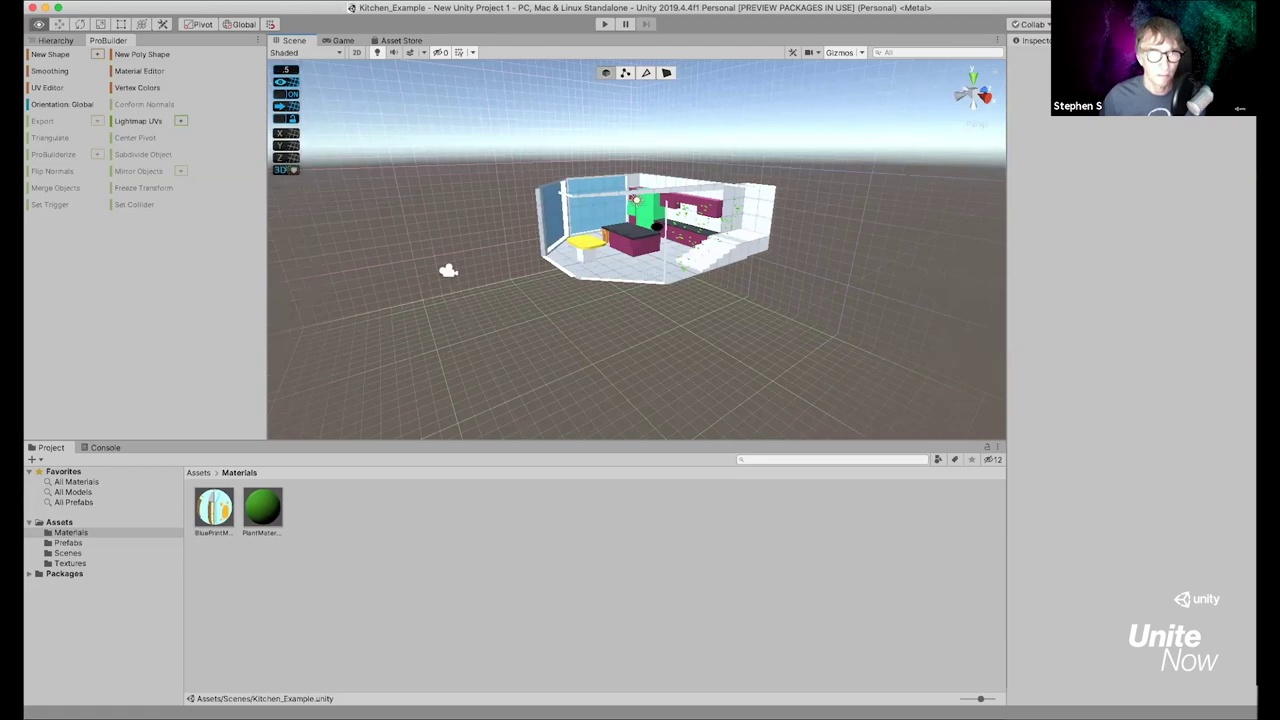
Select the room shell in object mode and move it back and forth along the Z axis with 0.5 snapping
{"action": "left_click_drag", "start_coordinate": [639, 264], "coordinate": [534, 237], "text": "alt"}
{"action": "scroll", "coordinate": [574, 256], "scroll_direction": "up", "scroll_amount": 8, "text": "alt"}
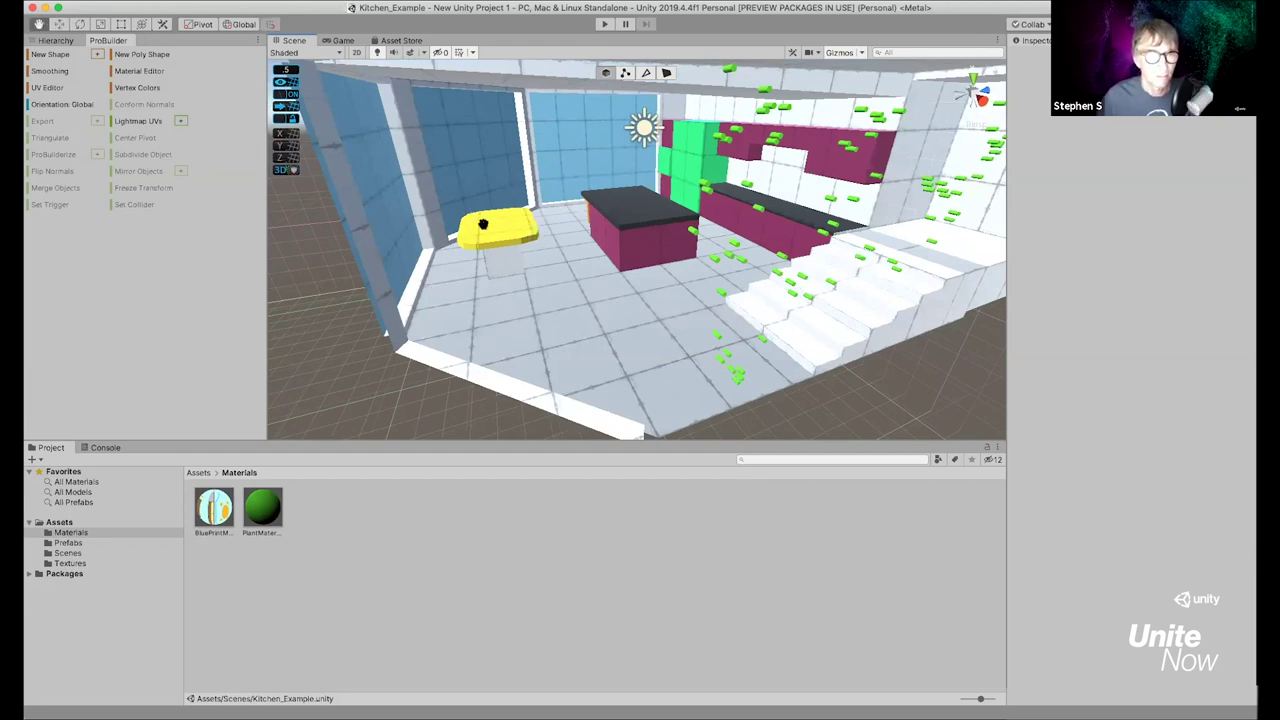
{"action": "left_click_drag", "start_coordinate": [488, 242], "coordinate": [542, 196], "text": "alt"}
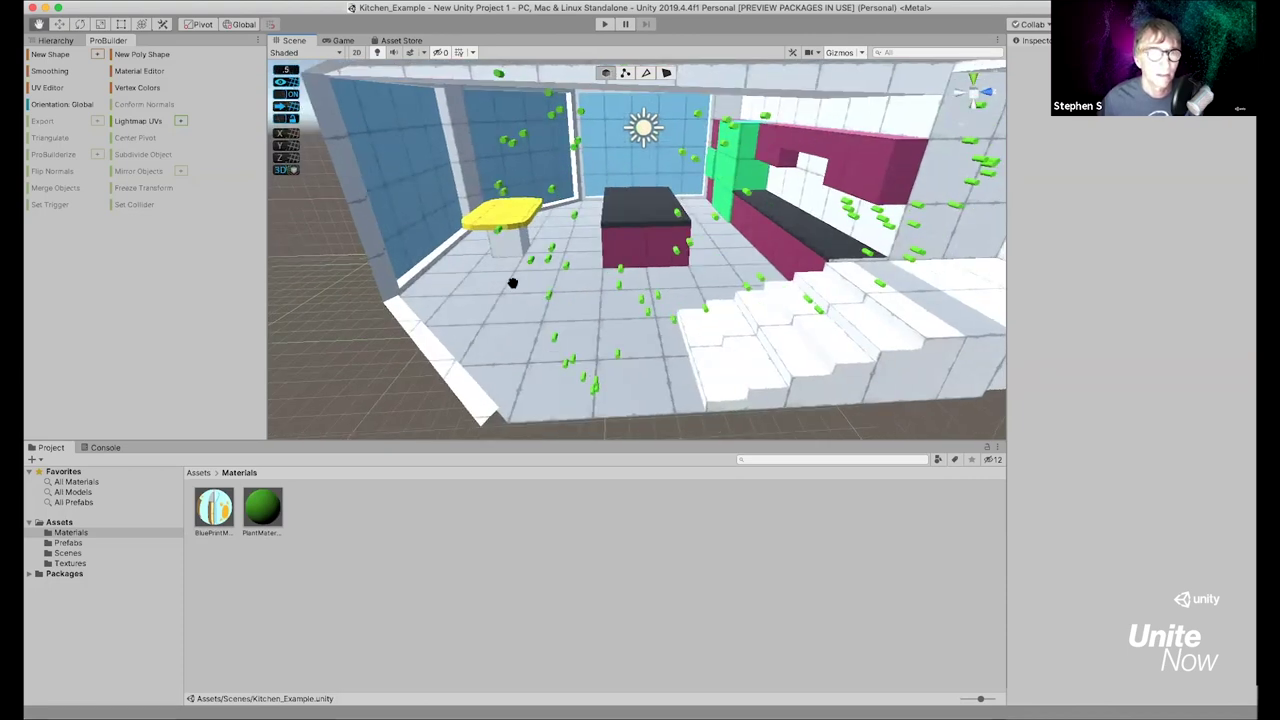
{"action": "scroll", "coordinate": [513, 283], "scroll_direction": "down", "scroll_amount": 8}
{"action": "left_click", "coordinate": [605, 73]}
{"action": "left_click", "coordinate": [542, 216]}
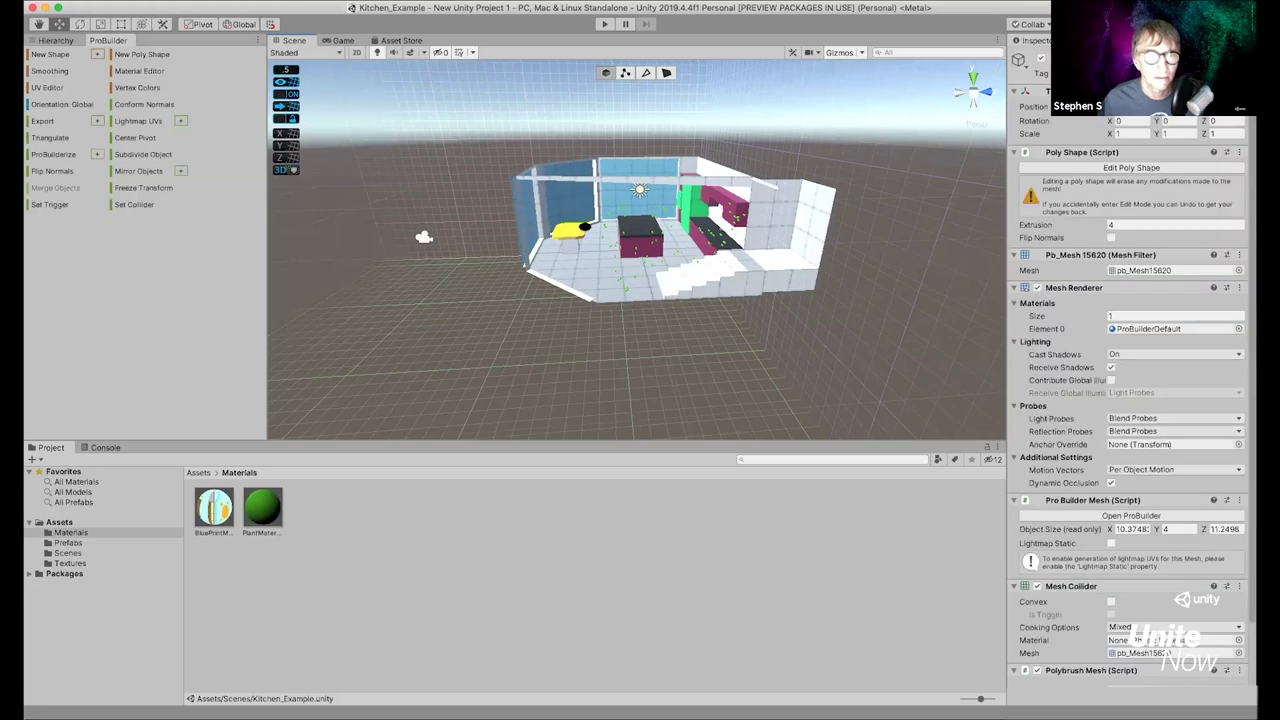
{"action": "left_click_drag", "start_coordinate": [585, 227], "coordinate": [780, 313], "text": "alt"}
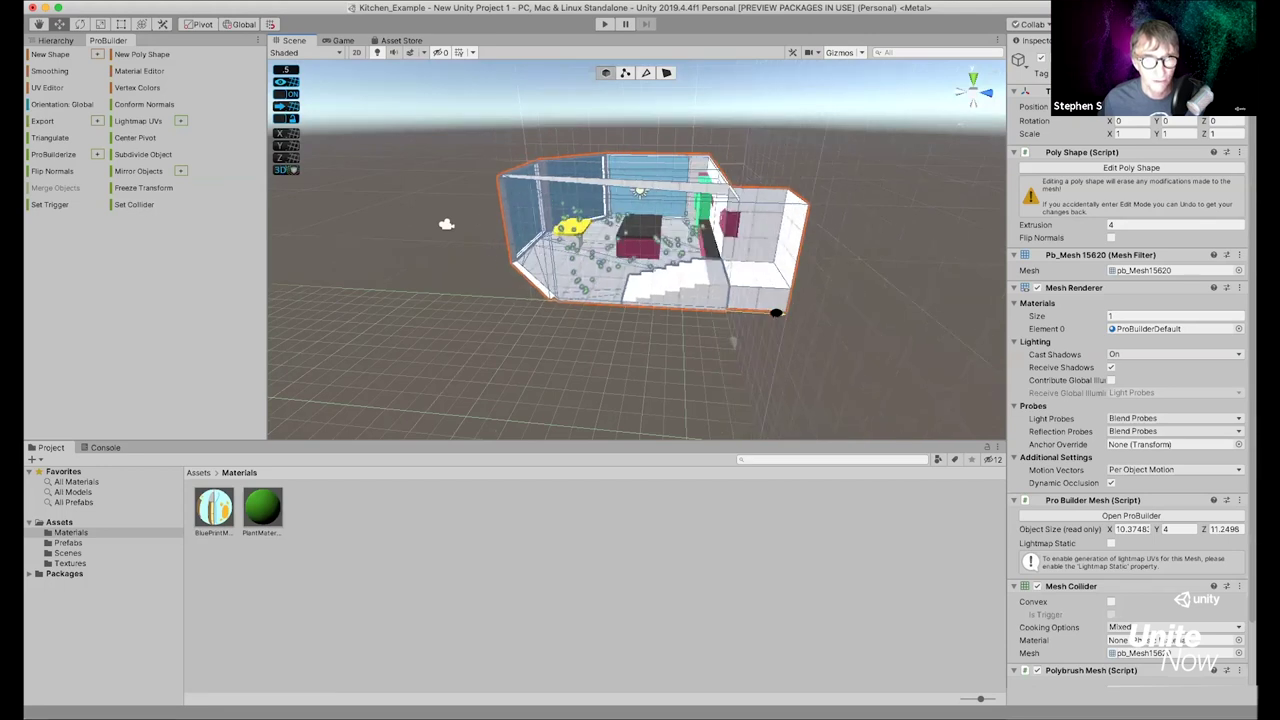
{"action": "left_click_drag", "start_coordinate": [773, 313], "coordinate": [767, 312], "text": "alt"}
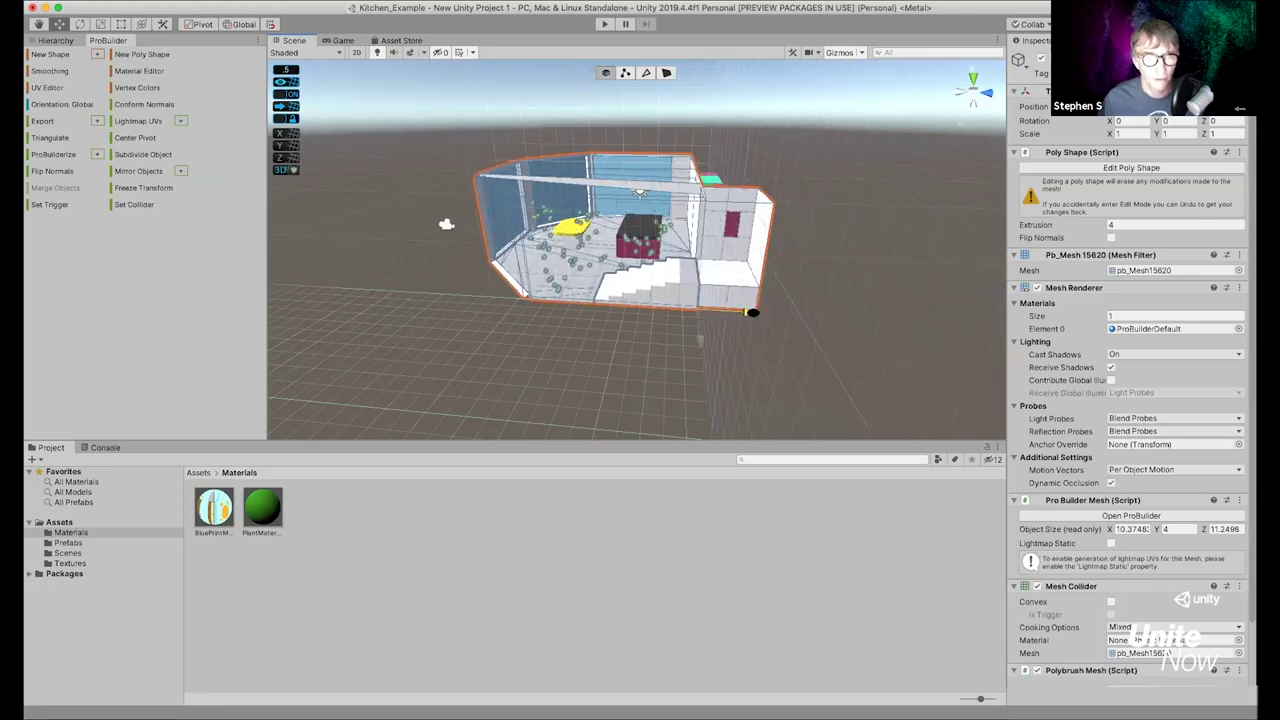
{"action": "left_click_drag", "start_coordinate": [766, 311], "coordinate": [797, 316], "text": "alt"}
Set the ProGrids snap value to 1 and move the room shell along the Z axis with that increment
{"action": "left_click", "coordinate": [286, 70]}
{"action": "left_click", "coordinate": [429, 72]}
{"action": "key", "text": "Return"}
{"action": "mouse_move", "coordinate": [803, 316]}
{"action": "left_mouse_down", "text": "alt"}
{"action": "mouse_move", "coordinate": [740, 316]}
{"action": "mouse_move", "coordinate": [822, 315]}
{"action": "left_mouse_up", "text": "alt"}
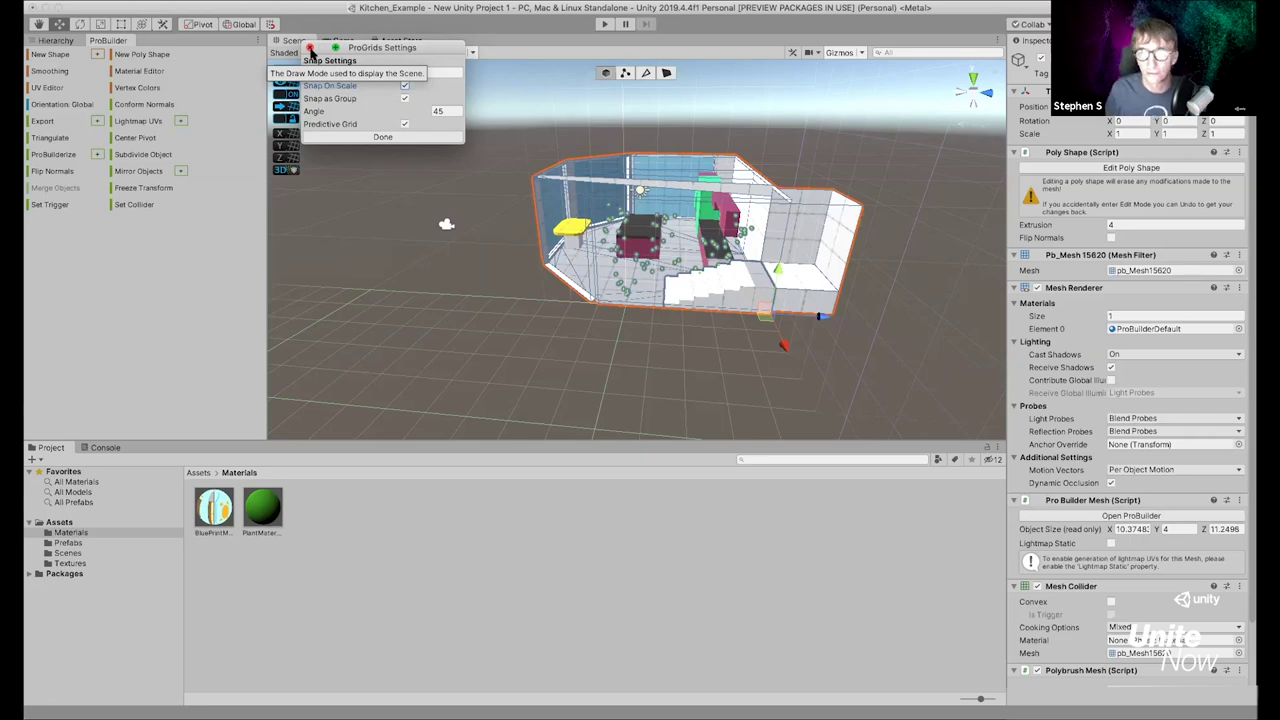
{"action": "left_click", "coordinate": [310, 48]}
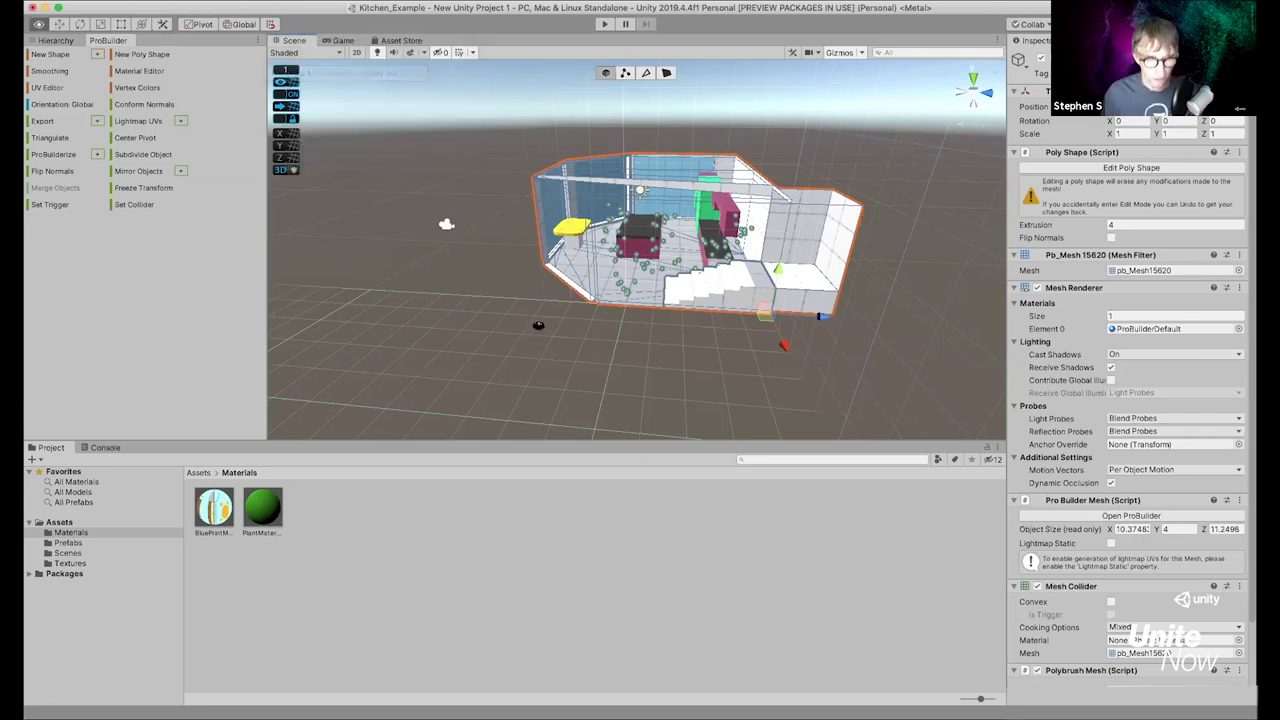